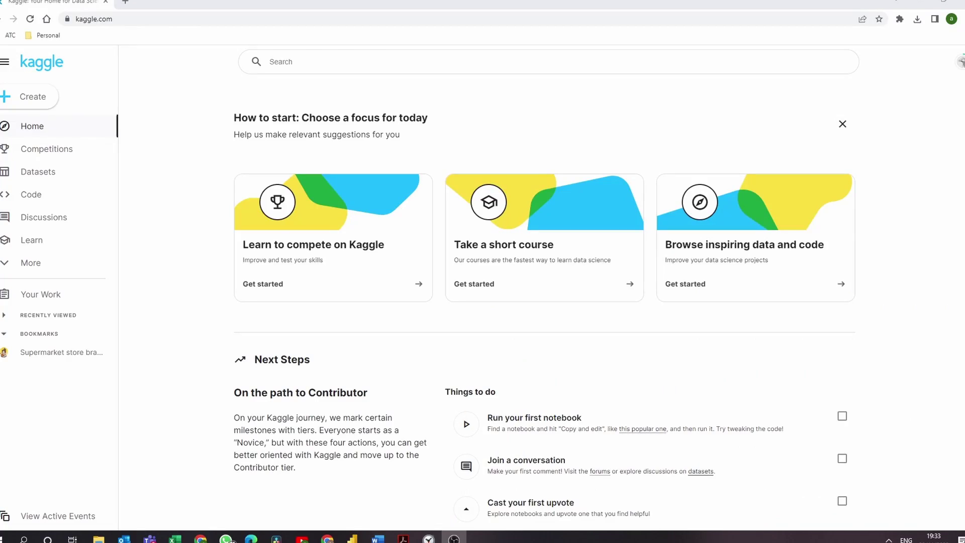
Open the Bank Transaction Data dataset from Recently Viewed and expand its 10-column type summary
left_click(48, 315)
left_click(56, 334)
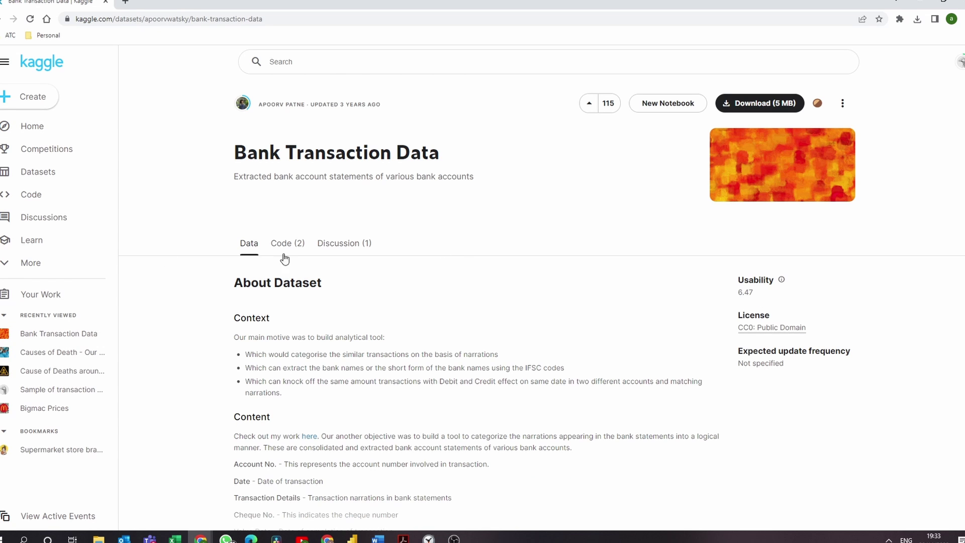
scroll(541, 260, "down", 10)
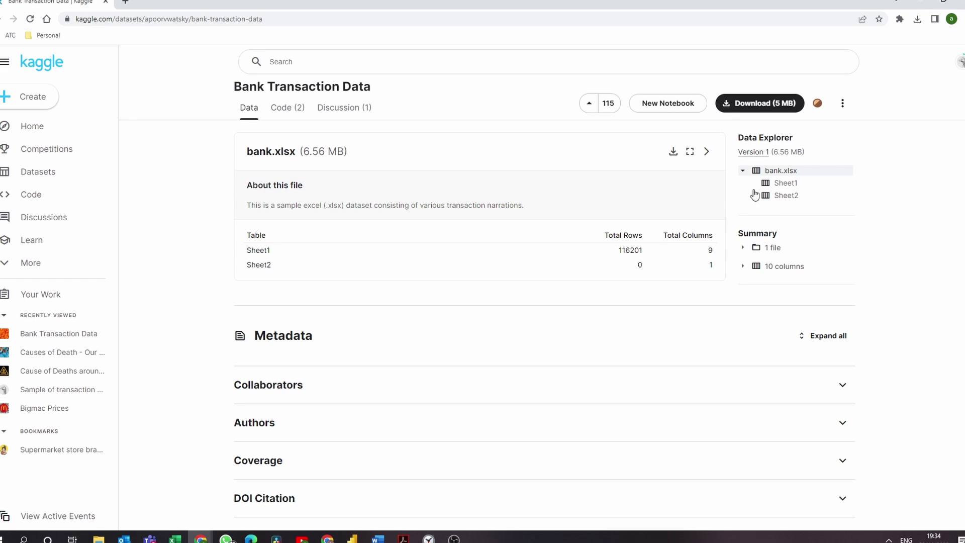
left_click(764, 103)
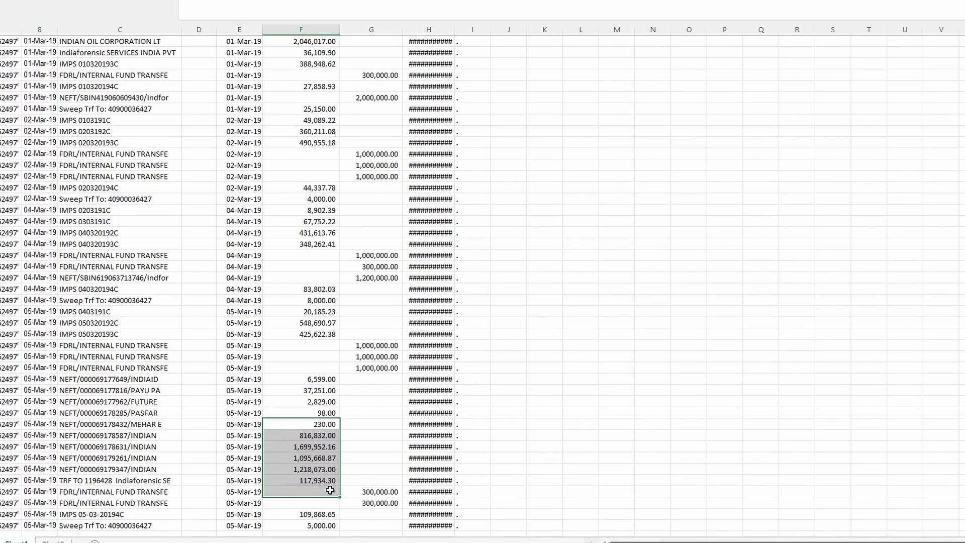
Clear the column F selection on Sheet1 of the bank workbook and return to its top
left_click(329, 479)
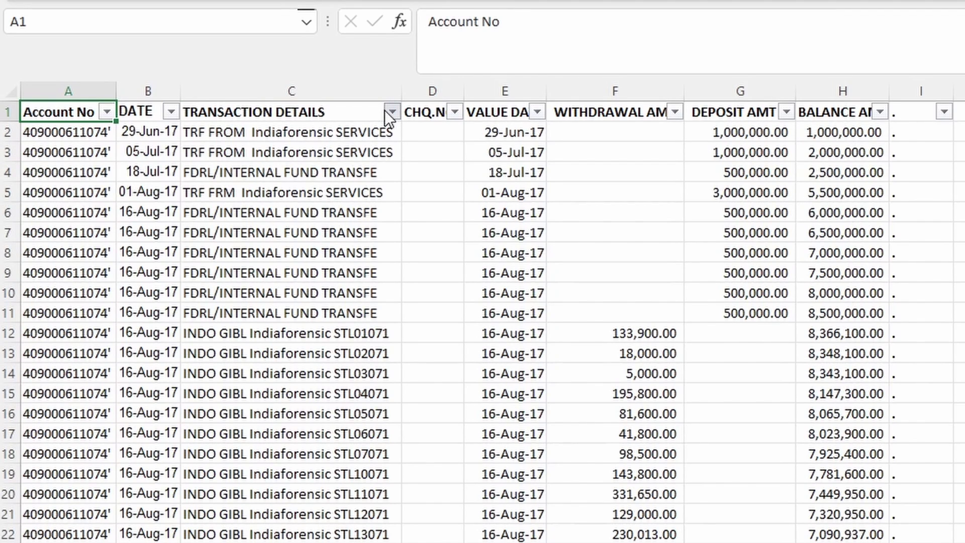
left_click(455, 101)
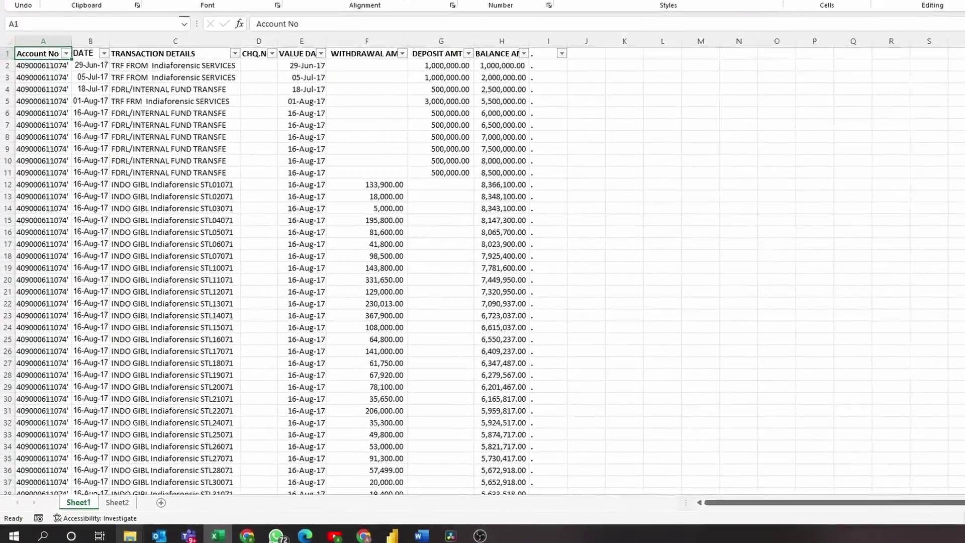
right_click(73, 506)
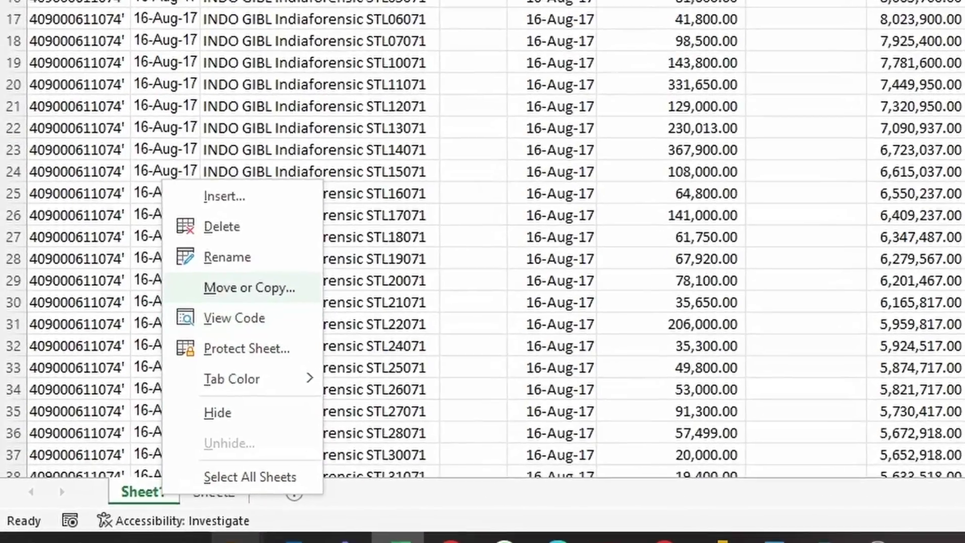
Copy Sheet1 to the end of the workbook and name the copy Duplicate
left_click(181, 350)
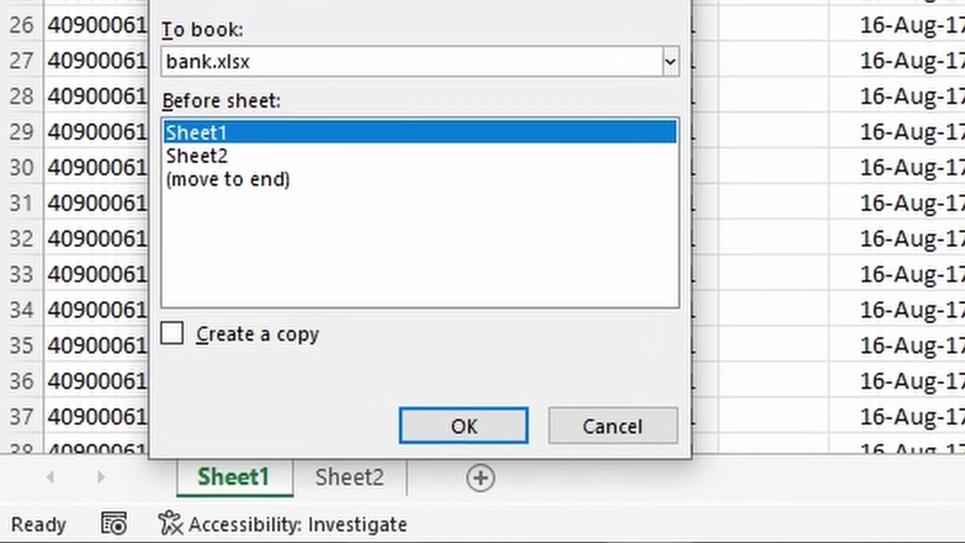
left_click(202, 216)
left_click(191, 313)
left_click(515, 415)
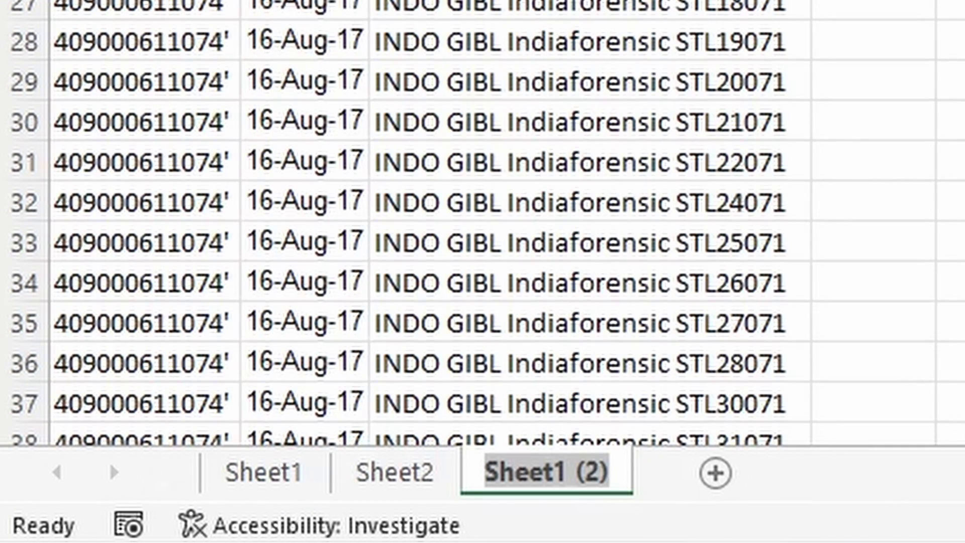
double_click(548, 471)
type("Duplicate")
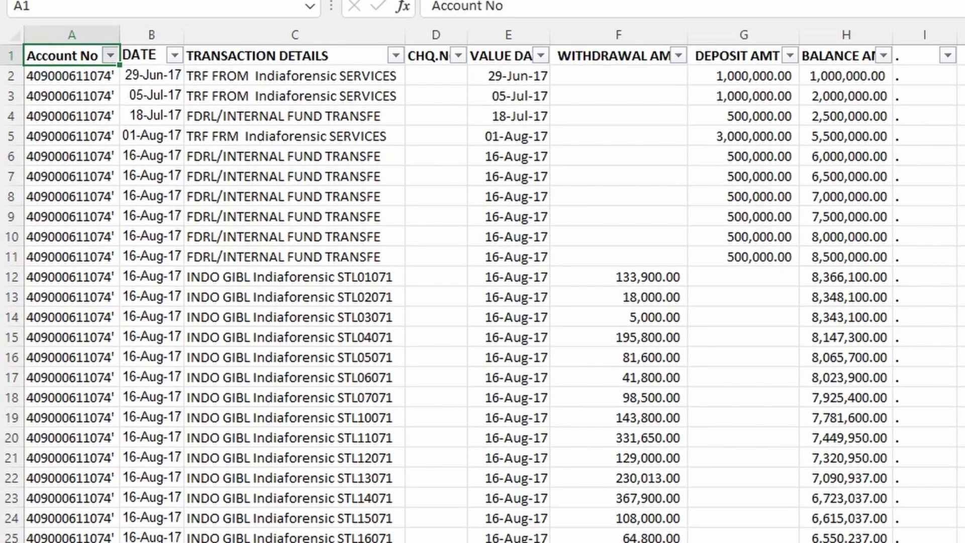
Review the Account No filter values unchanged, then confirm account names in B9 and B10
key("alt+Down")
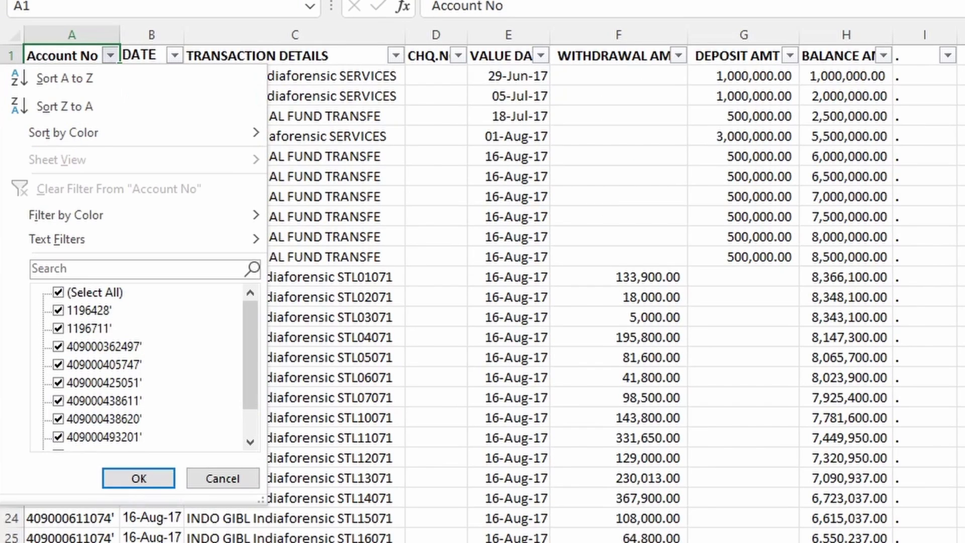
left_click_drag(250, 356, 250, 378)
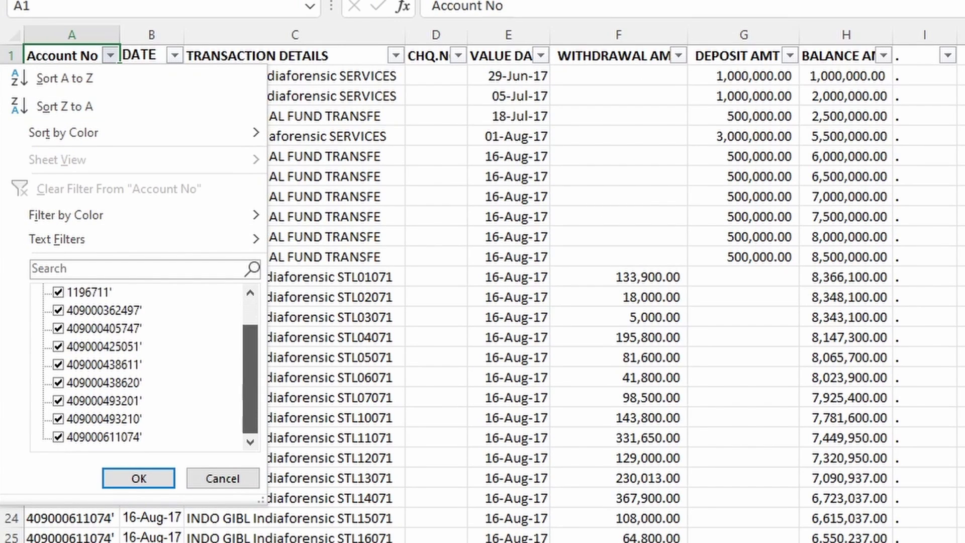
scroll(141, 365, "up", 1)
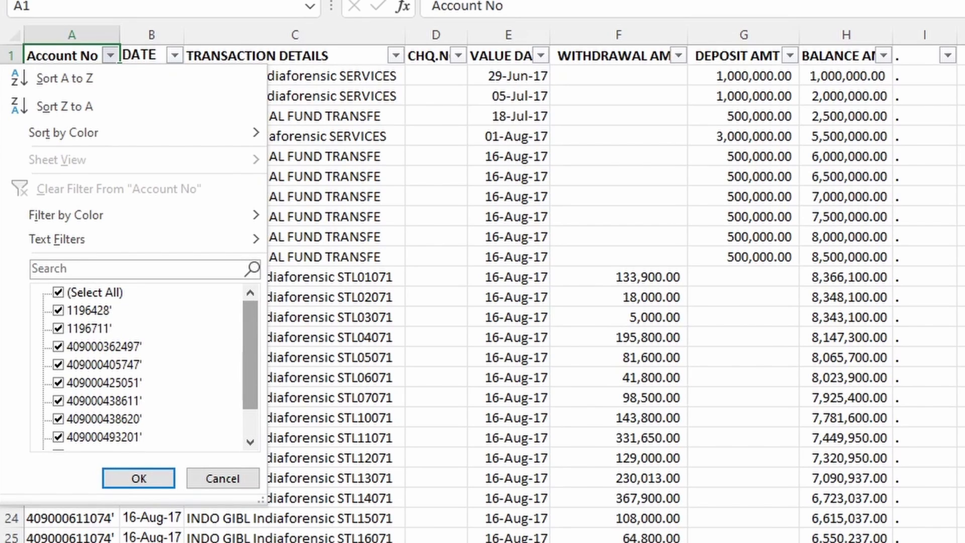
left_click(139, 478)
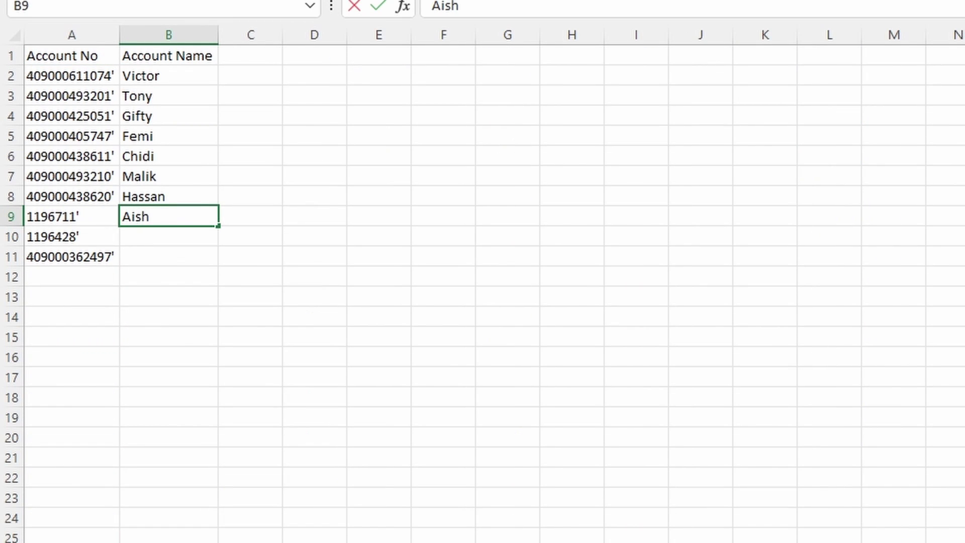
type("a")
key("Return")
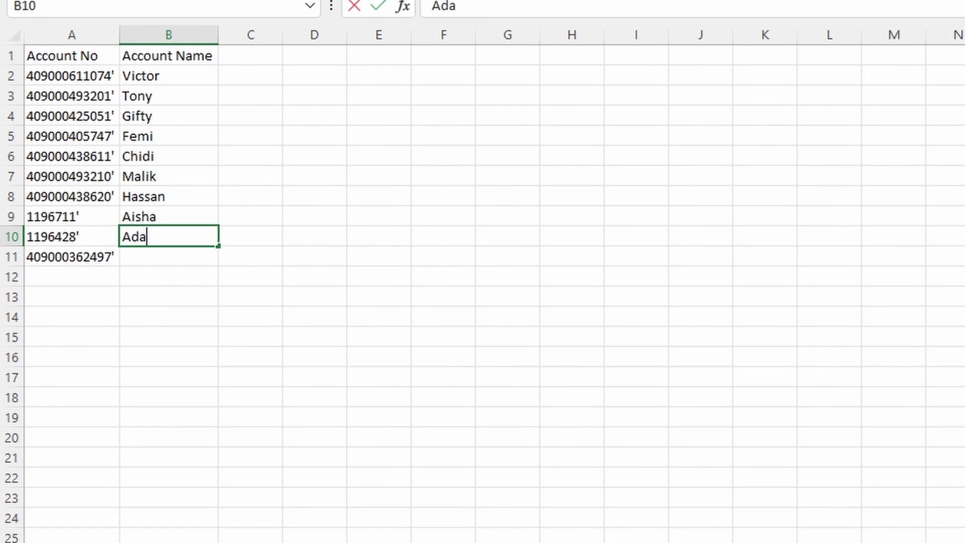
key("Return")
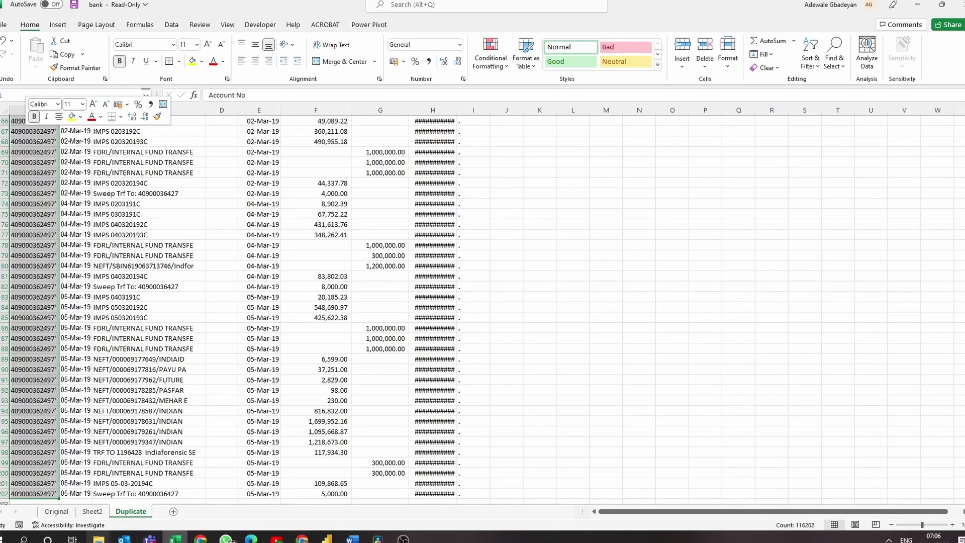
Copy the Account No column from Duplicate into A1 of a new Sheet4
right_click(29, 135)
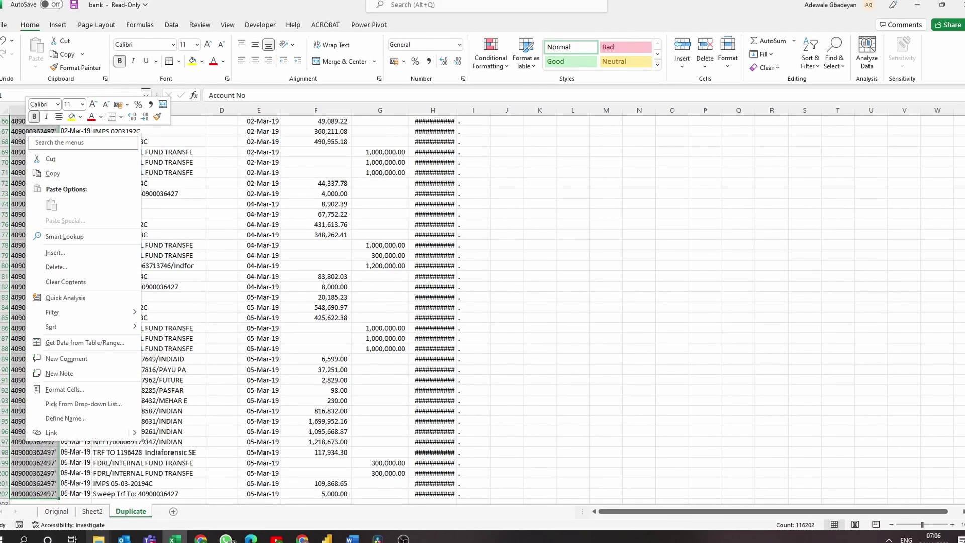
left_click(52, 173)
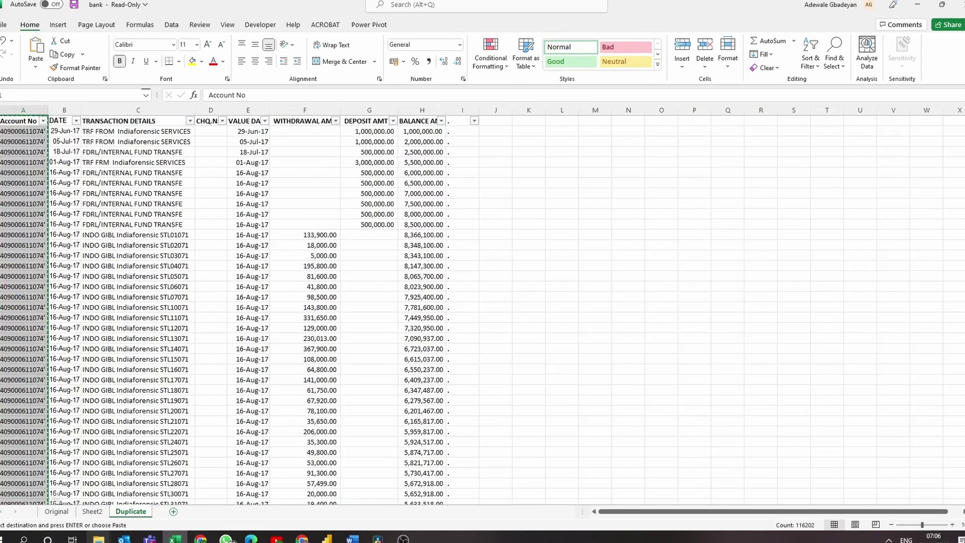
left_click(173, 511)
key("shift+F10")
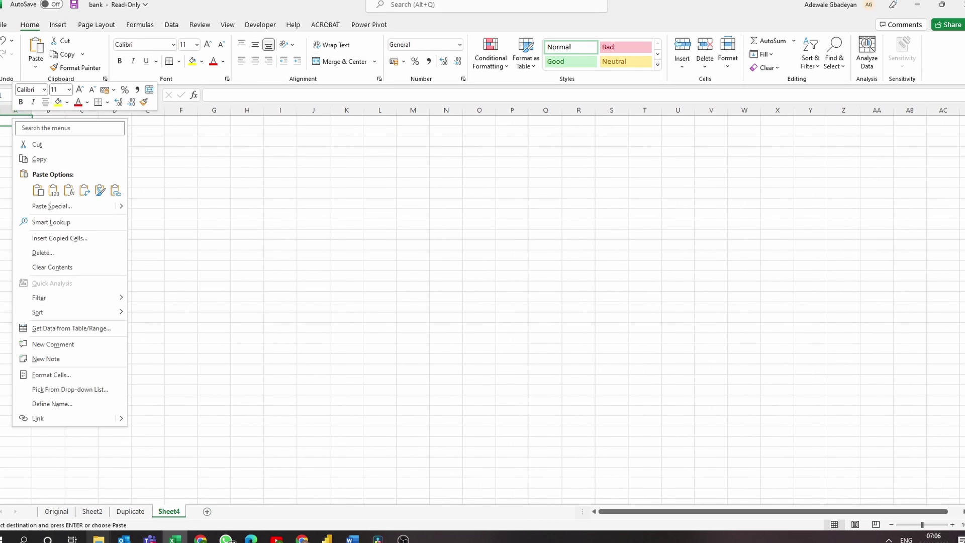
left_click(53, 190)
Remove duplicate account numbers on Sheet4, leaving 11 unique entries, and begin an 'Acc' header in B1
left_click(172, 25)
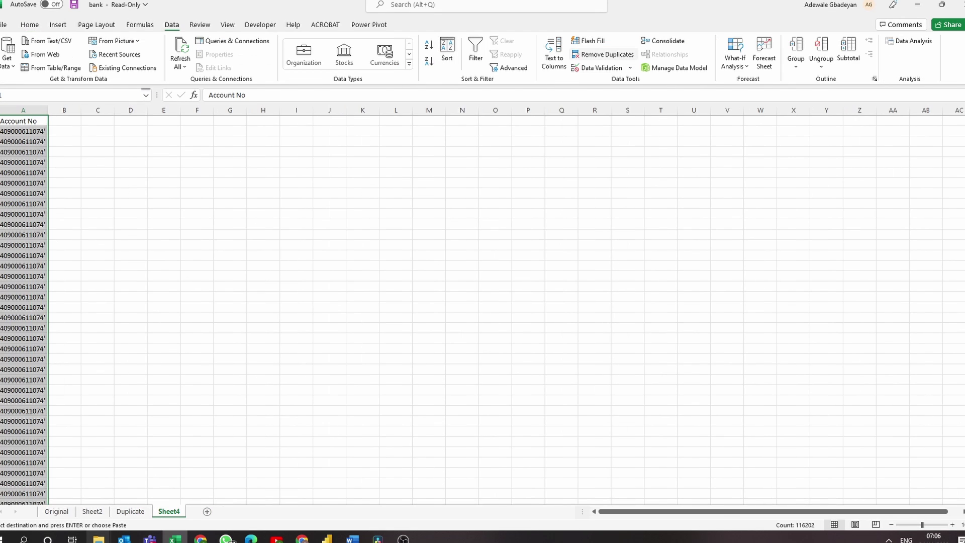
left_click(603, 54)
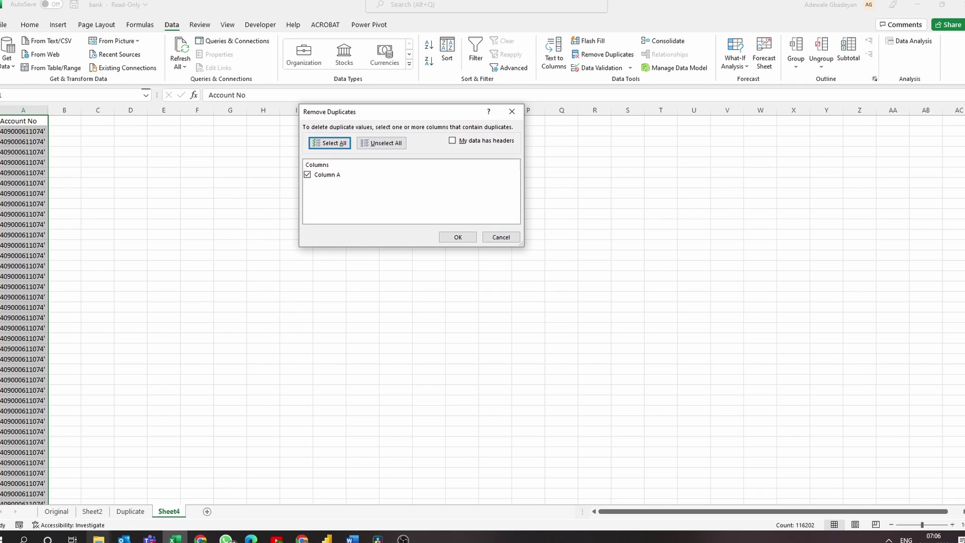
key("Return")
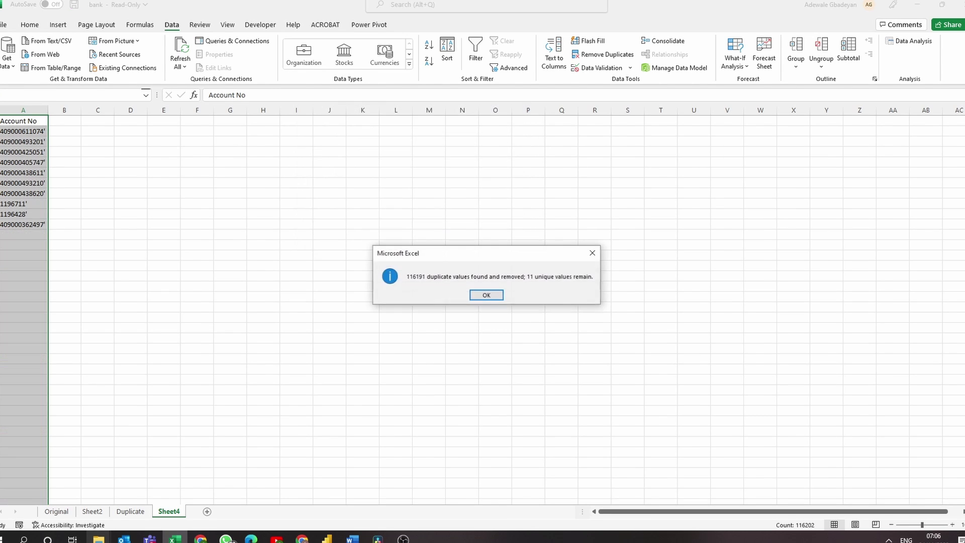
key("Return")
left_click(64, 121)
type("Account No")
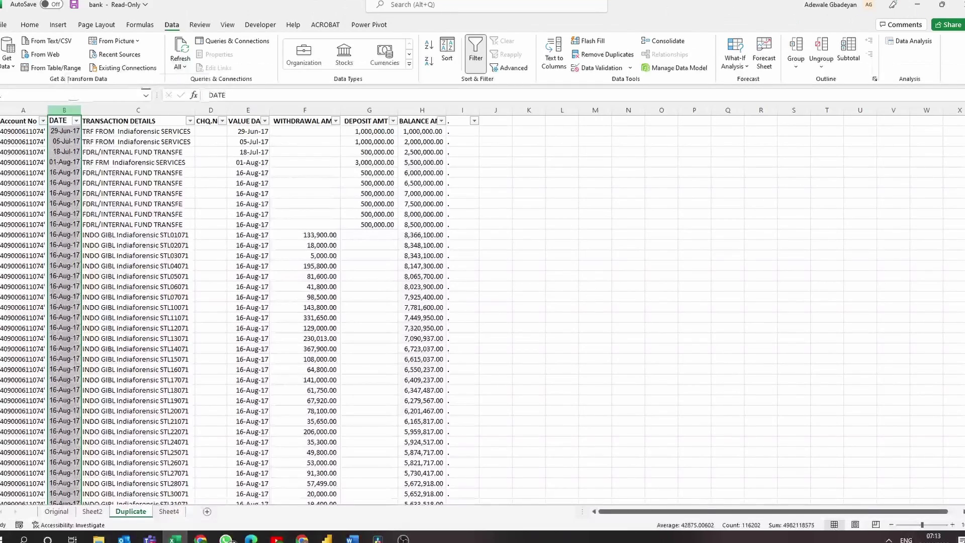
right_click(64, 111)
Insert an empty column before DATE headed 'Account Name'
left_click(92, 214)
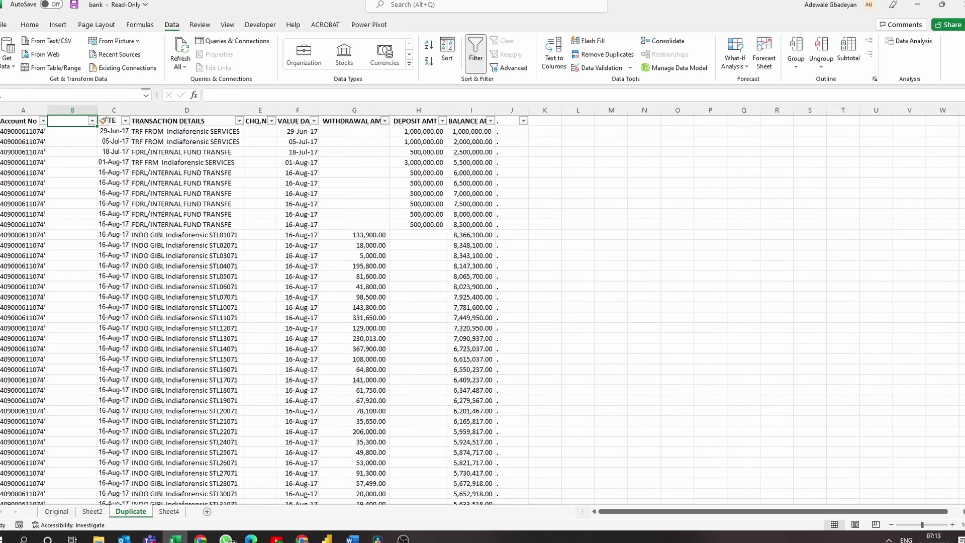
type("Account Name")
key("Return")
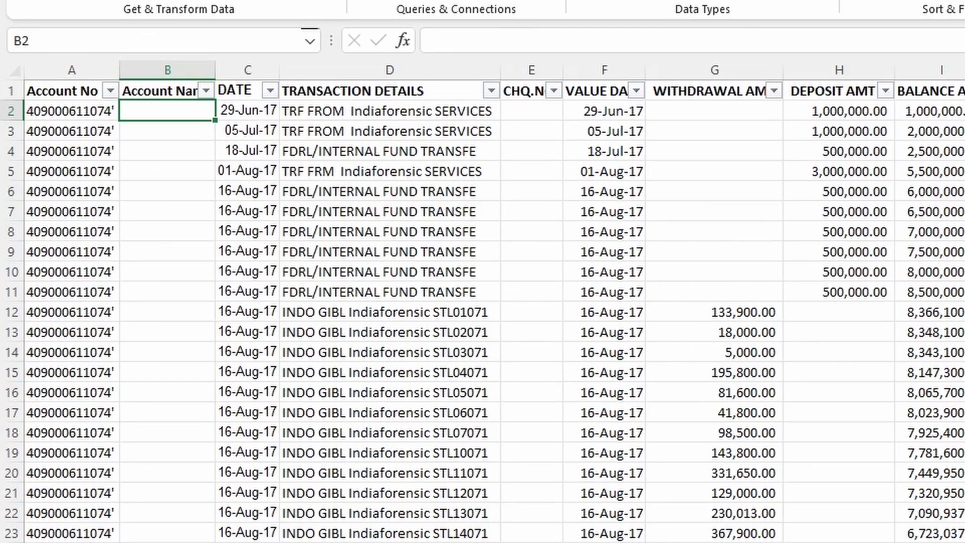
Enter =VLOOKUP(A2,Sheet4!$A$1:$B$11,2,0) in B2 to look up the account name
type("=vlo")
key("Tab")
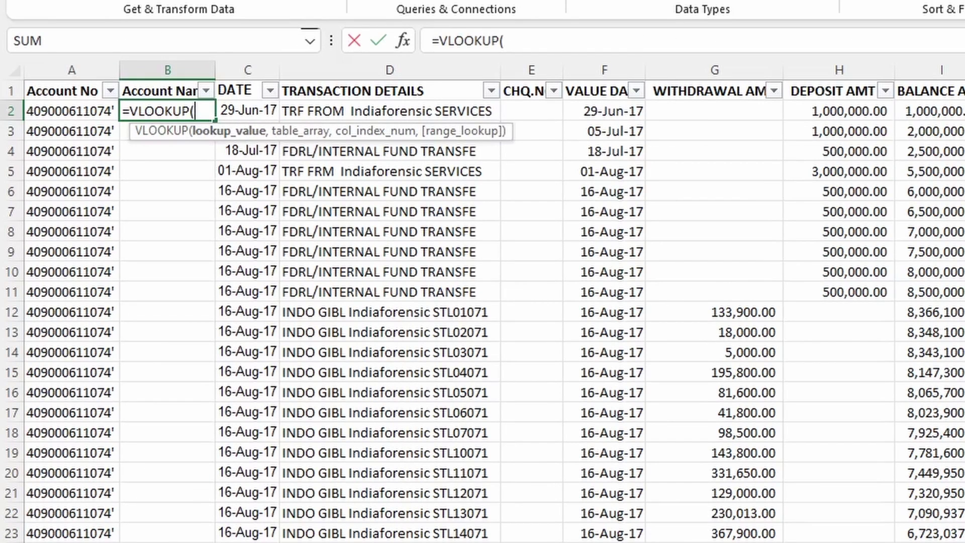
left_click(70, 110)
type(",")
key("ctrl+Page_Down")
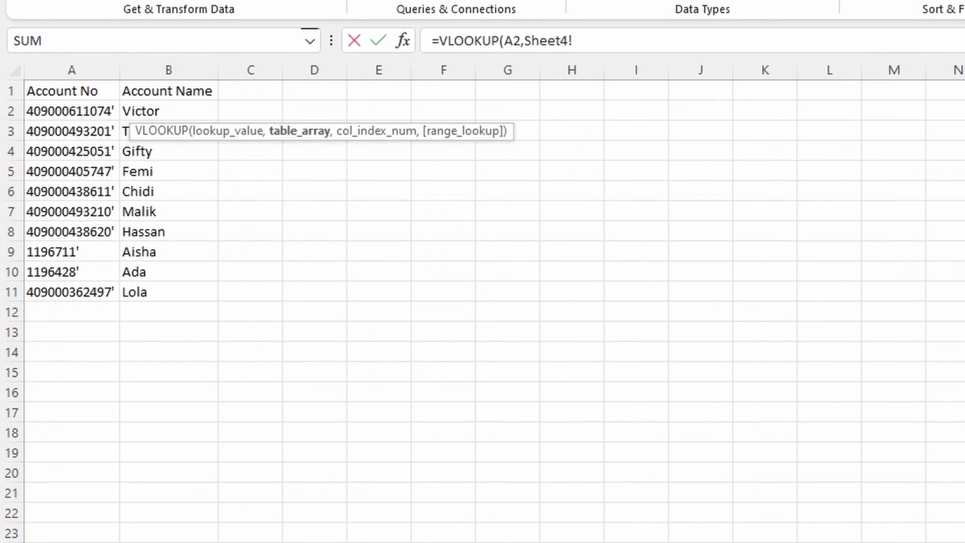
left_click_drag(71, 91, 214, 294)
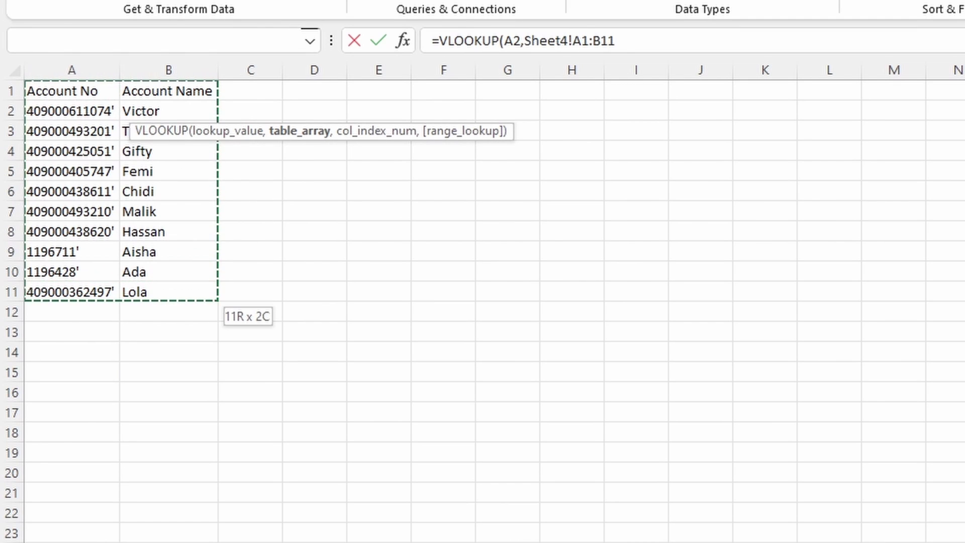
type(",2,0")
key("Return")
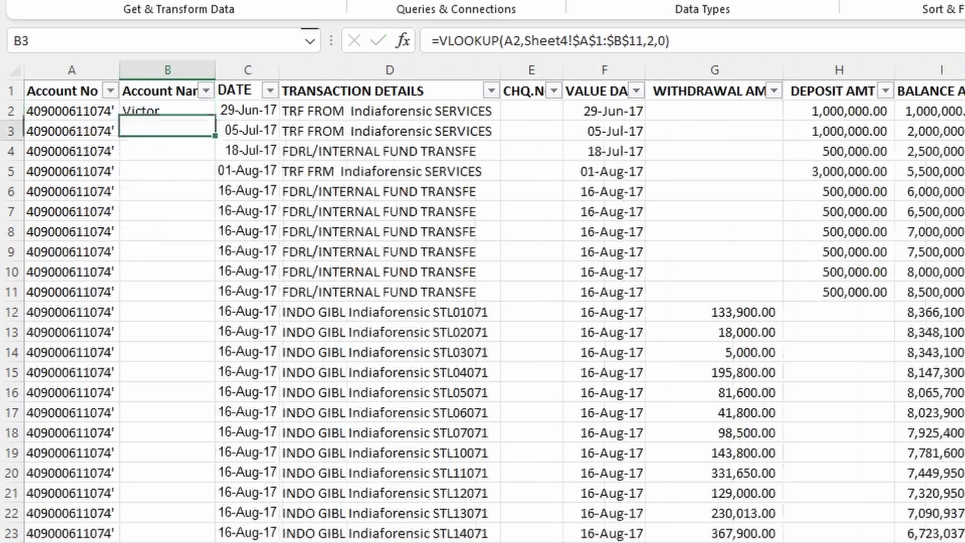
Fill the lookup formula down column B and copy the names for pasting as values
key("Up")
key("ctrl+shift+Down")
key("ctrl+d")
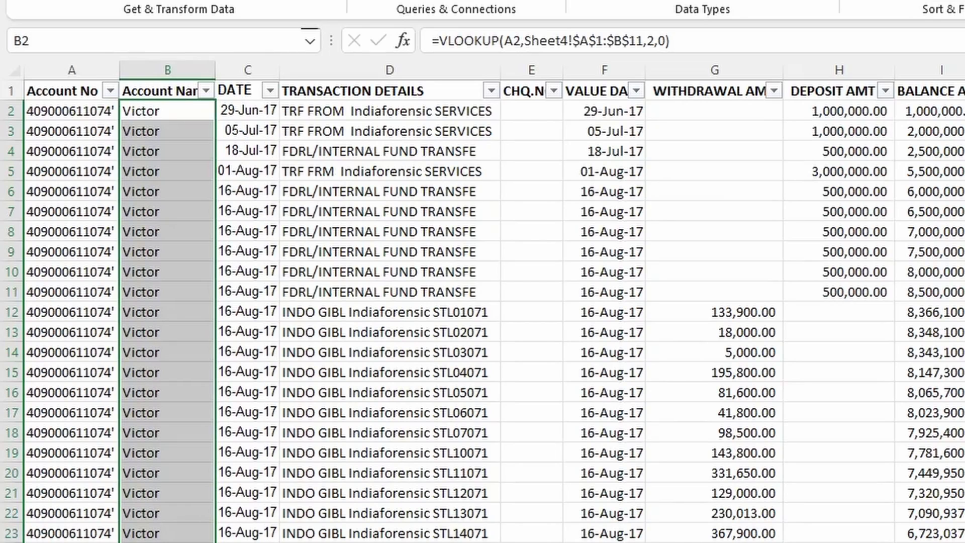
key("ctrl+c")
key("ctrl+alt+v")
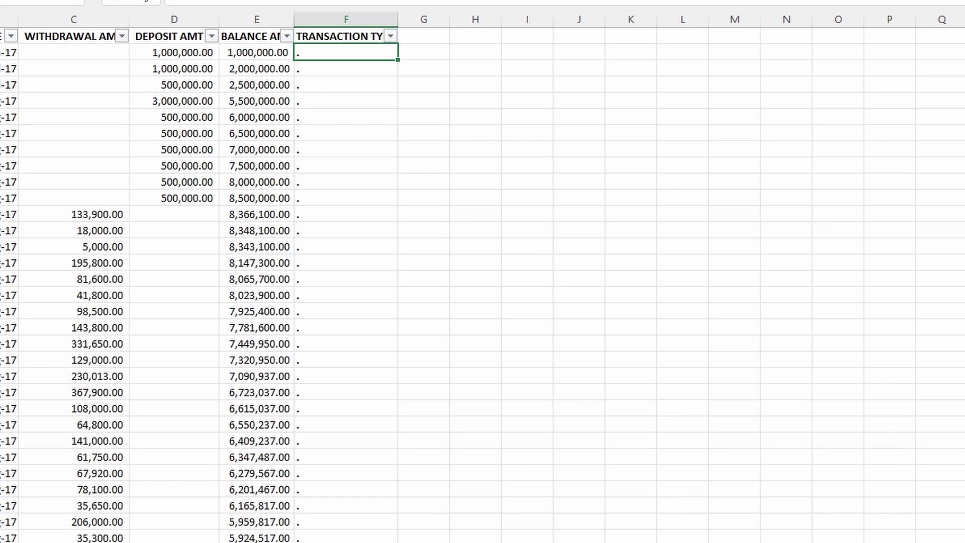
Fill column F with =IF(C2="","Deposit","Withdrawal") to label every transaction's type
type("=IF(")
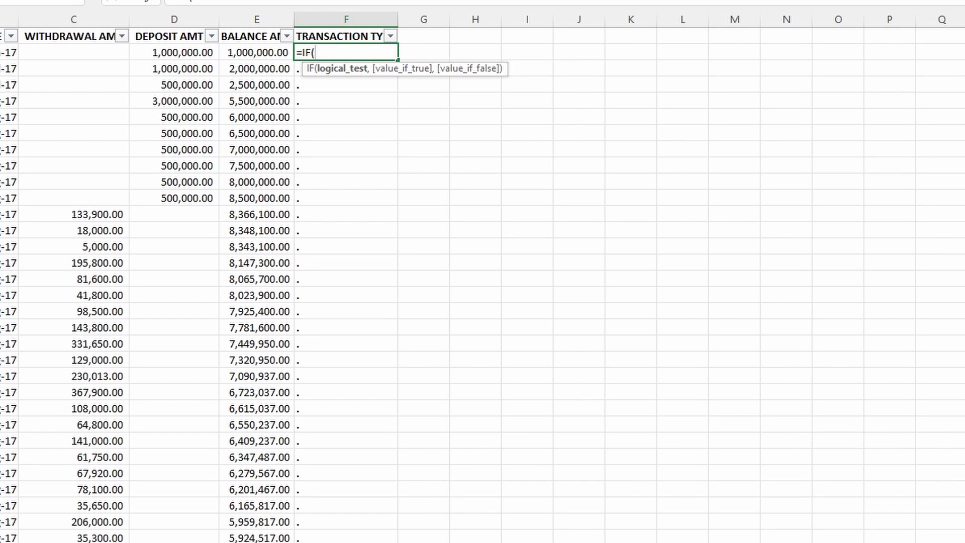
left_click(73, 52)
type("=")
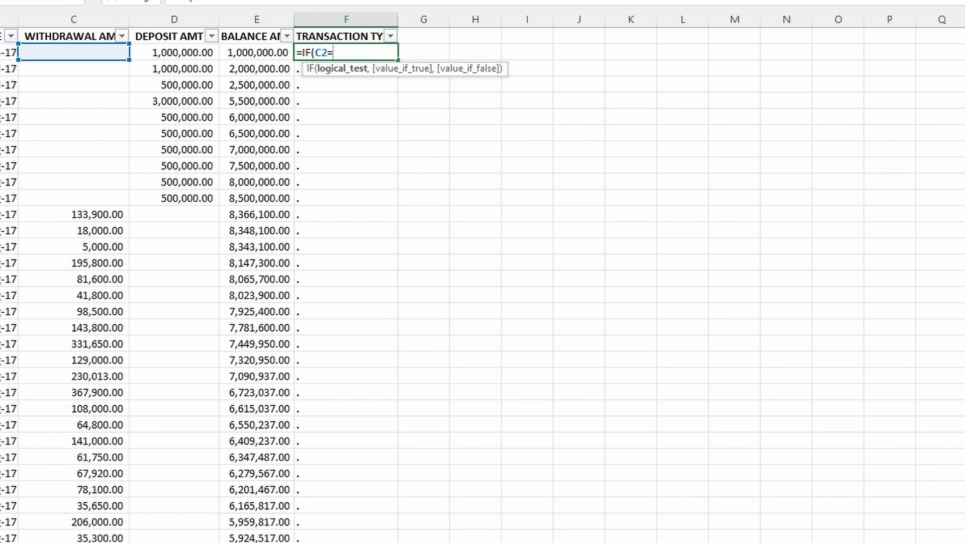
type("\"\",\"De")
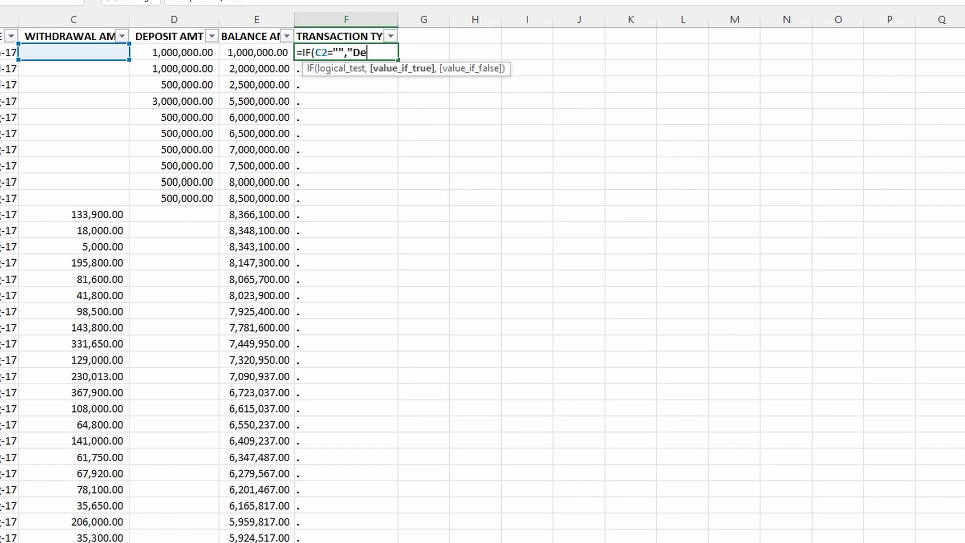
type("posit\",")
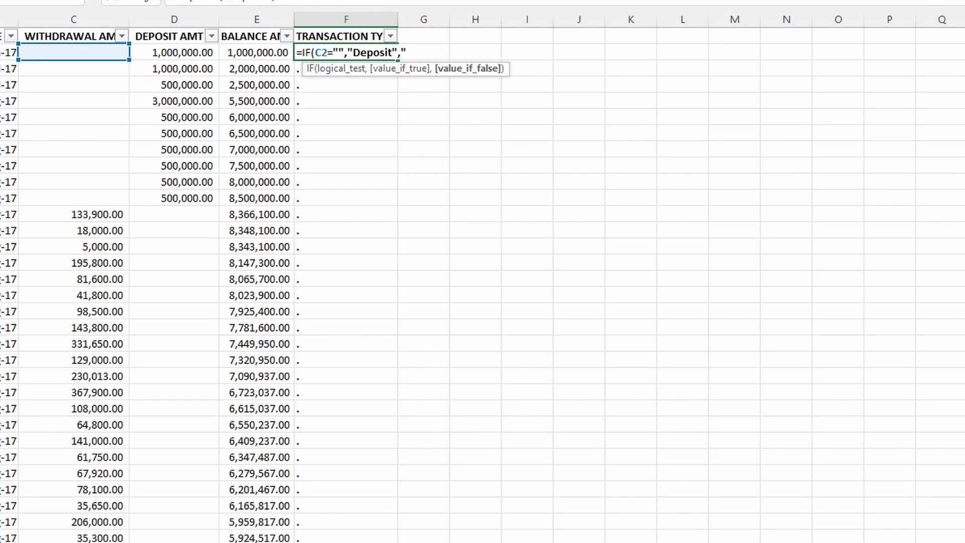
type("\"Withdrawa l\"")
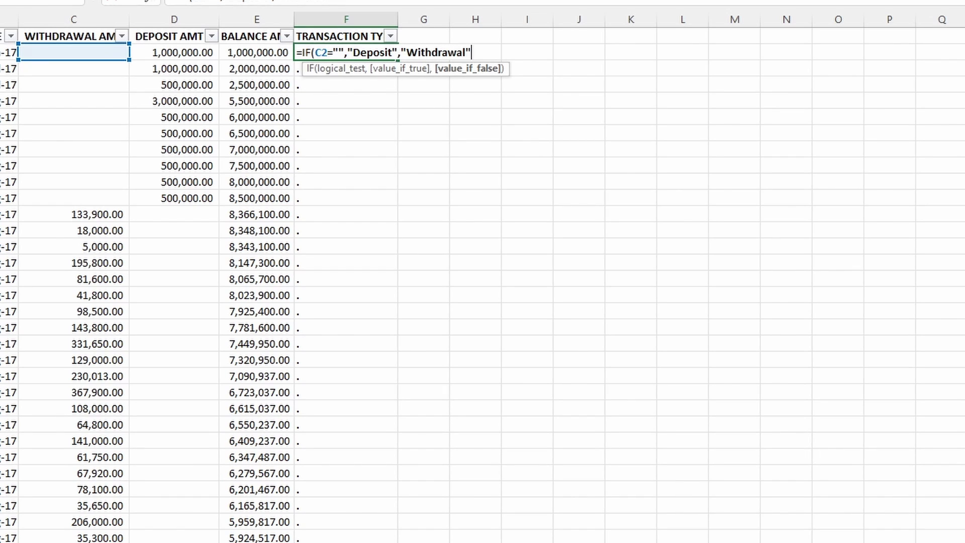
type(")")
key("Return")
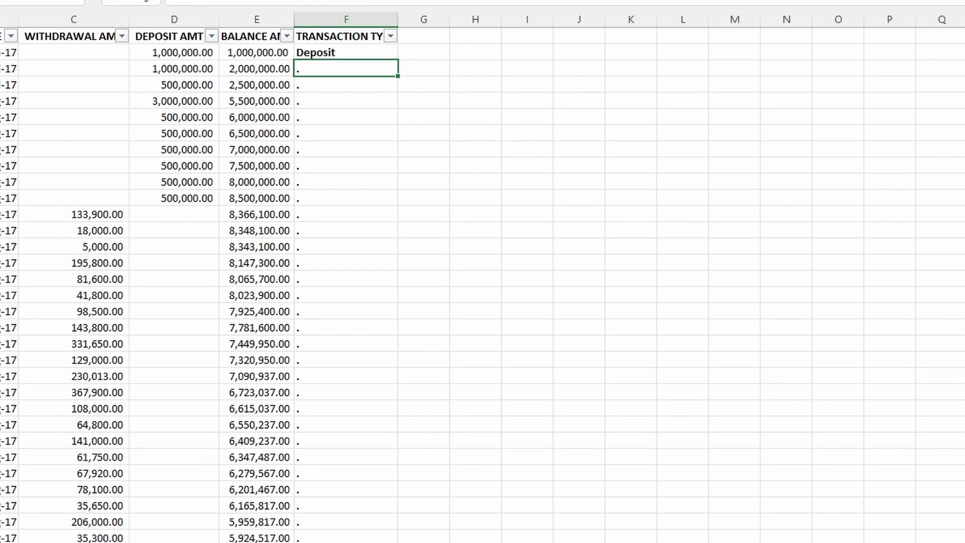
left_click(346, 52)
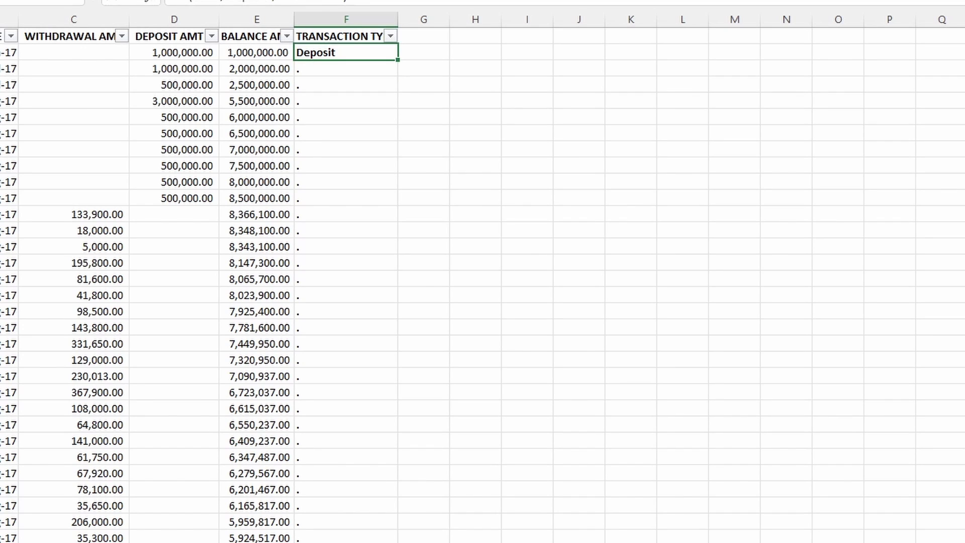
key("ctrl+shift+Down")
key("ctrl+d")
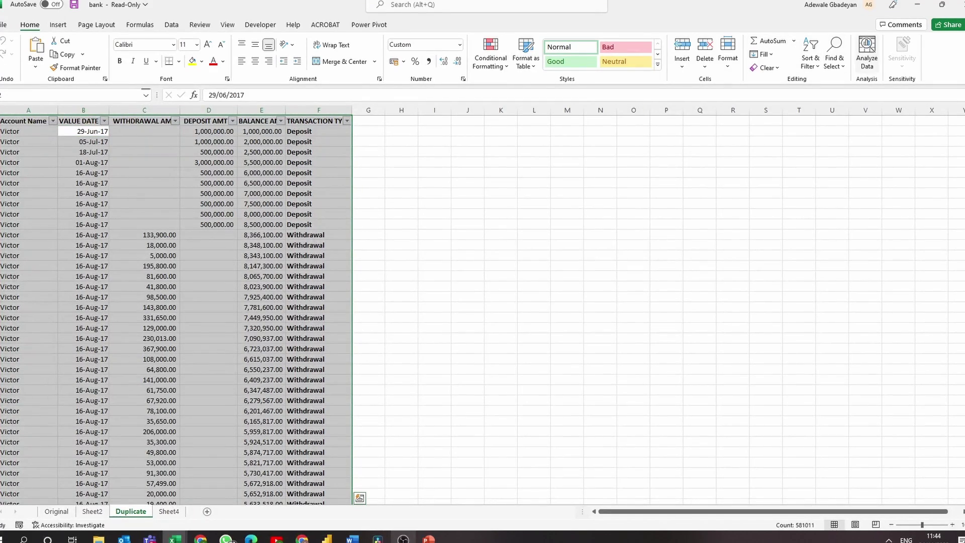
left_click(867, 53)
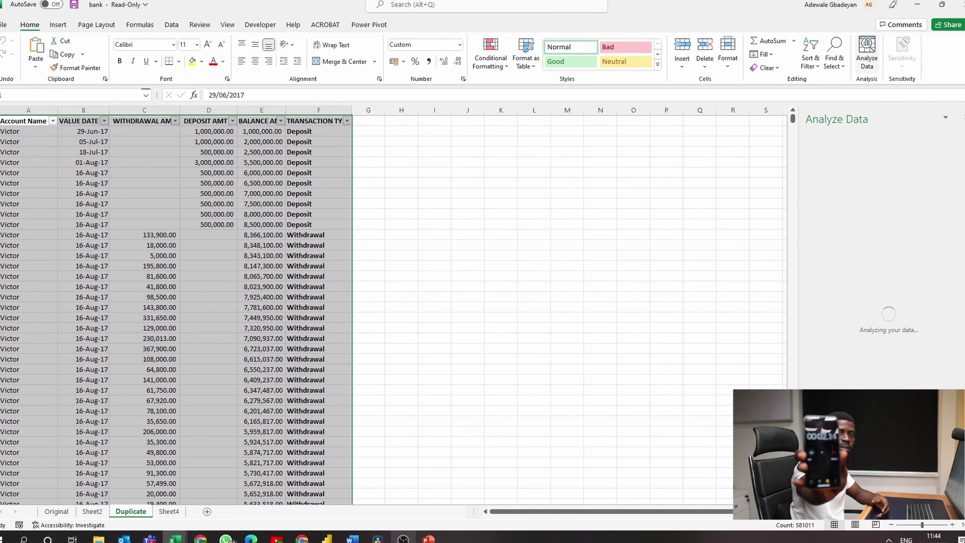
Browse the Analyze Data insight cards and start asking for total deposit and withdrawal amounts per account
left_click(24, 121)
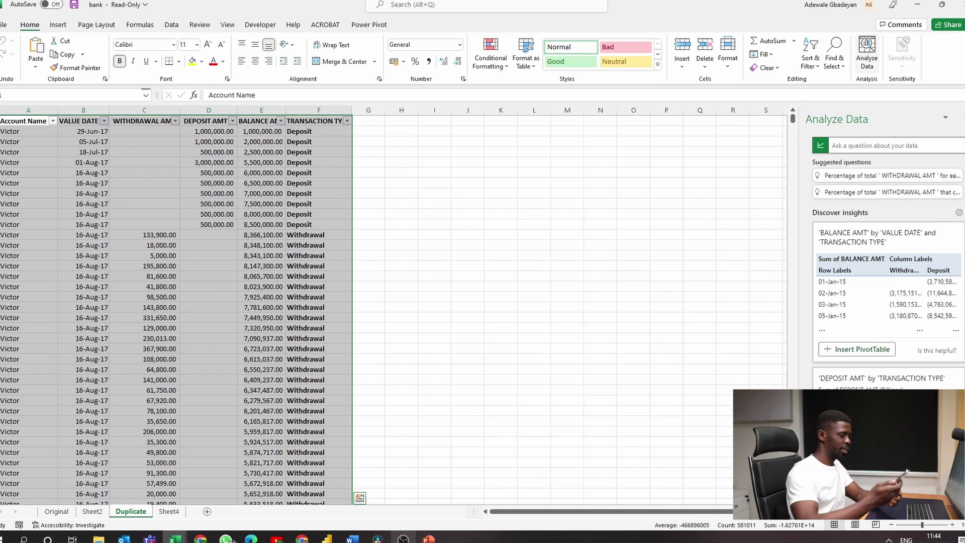
scroll(887, 261, "down", 5)
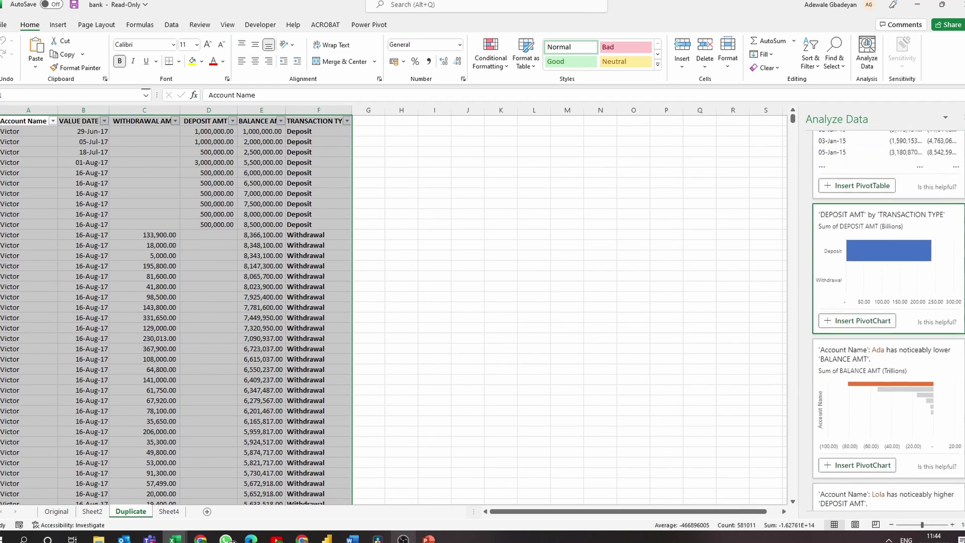
scroll(887, 262, "down", 4)
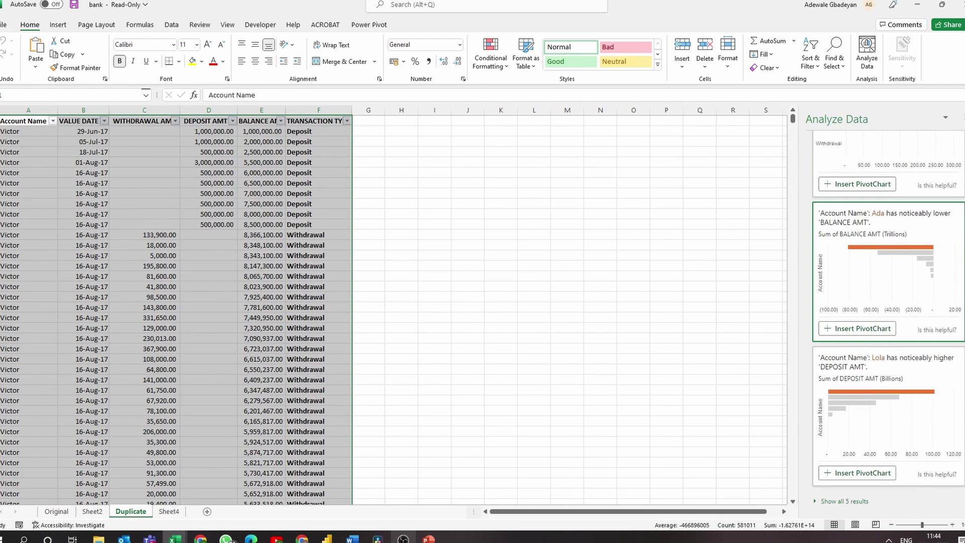
scroll(887, 301, "up", 9)
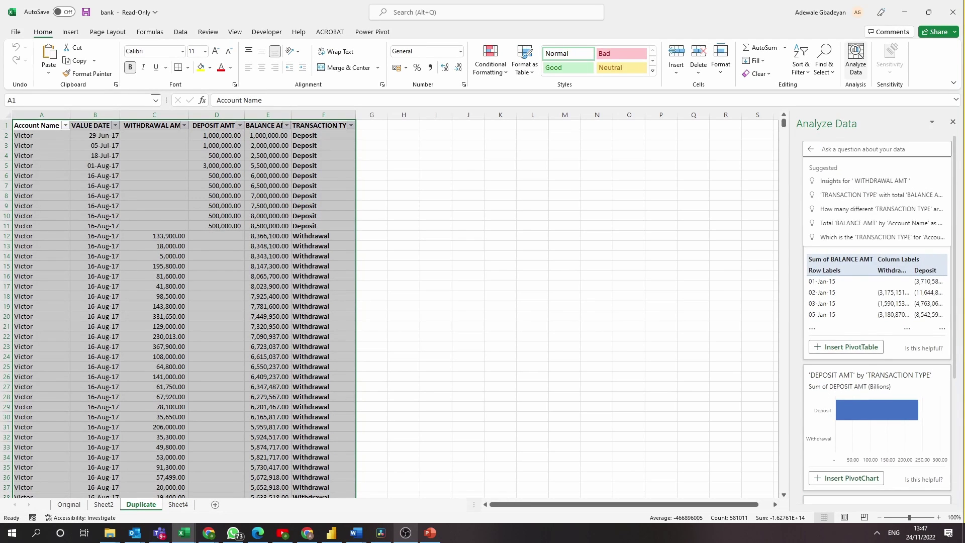
type("total deposit amt and withdrawal am")
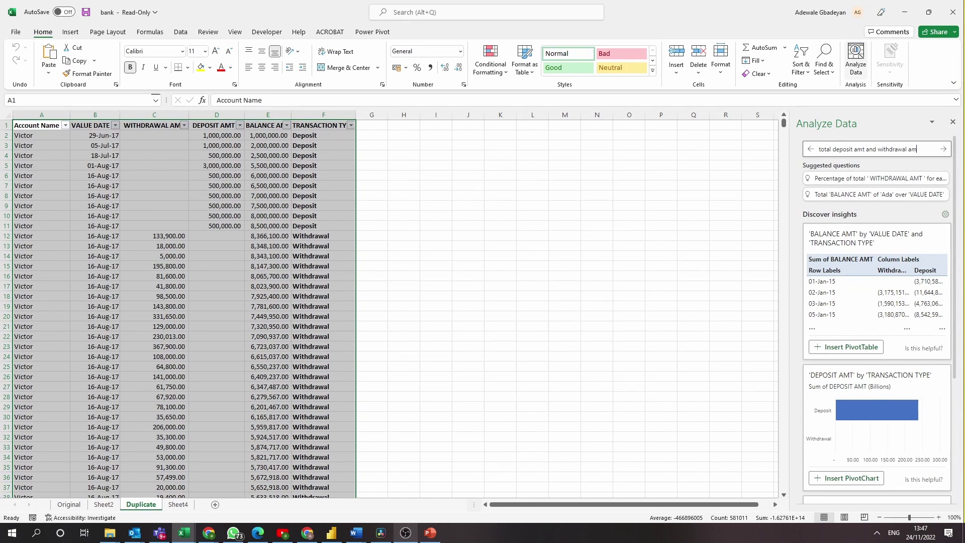
type("ount for each")
Add the deposit/withdrawal pivot as a sheet, then query closing balance amt for each account
key("Return")
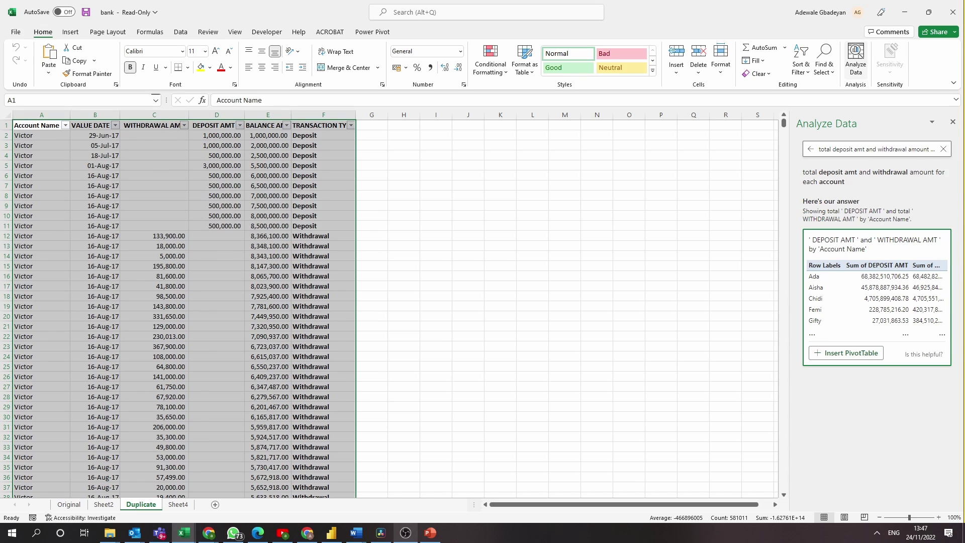
left_click(846, 353)
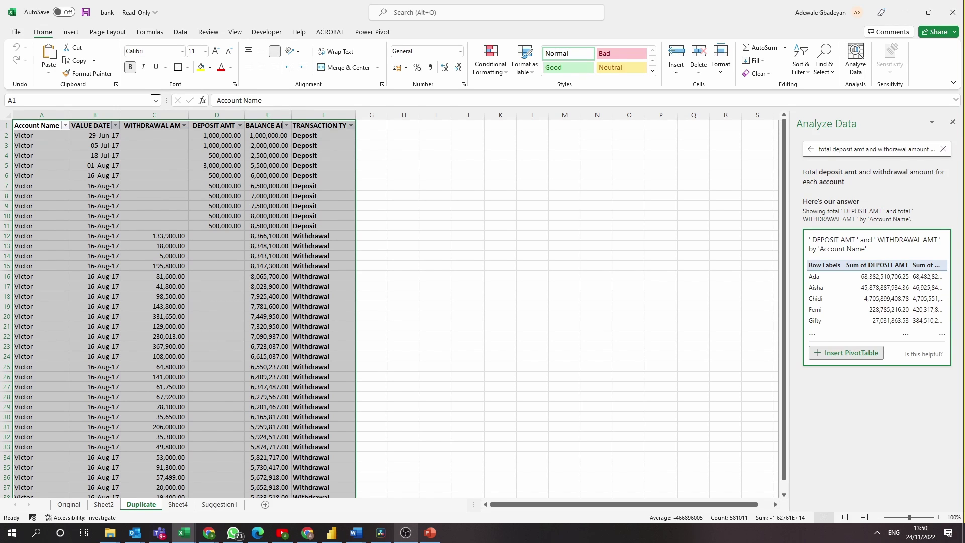
type("clos")
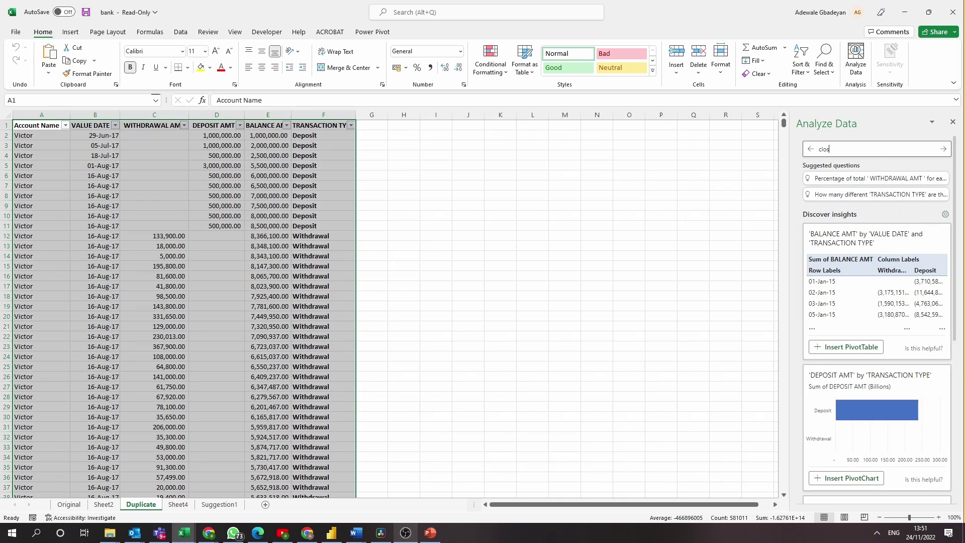
type("ing balance am")
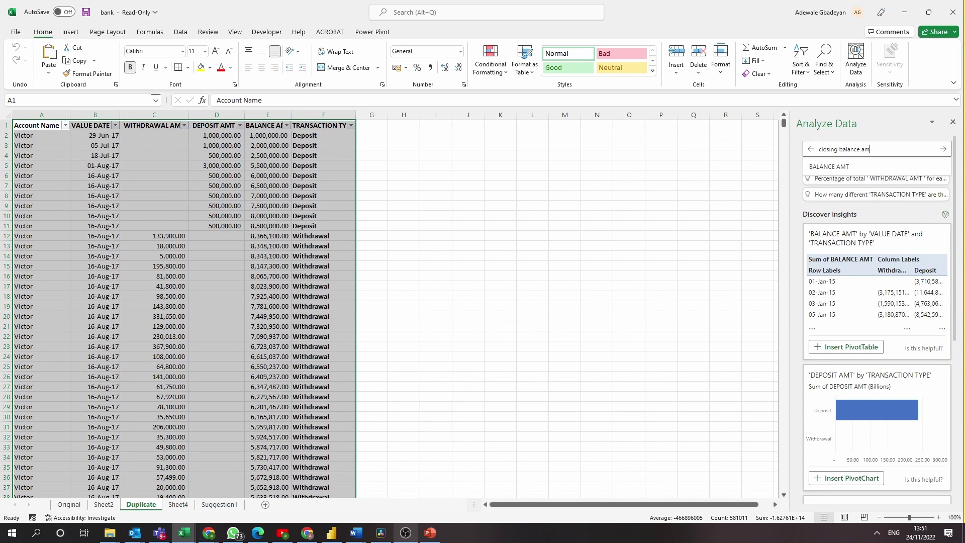
type("t for eac")
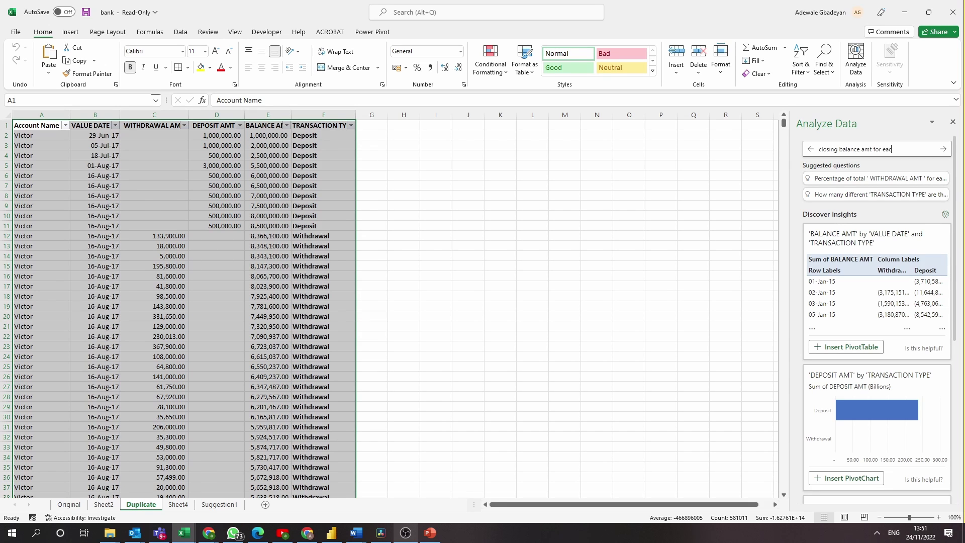
type("g ")
type("h account")
key("Return")
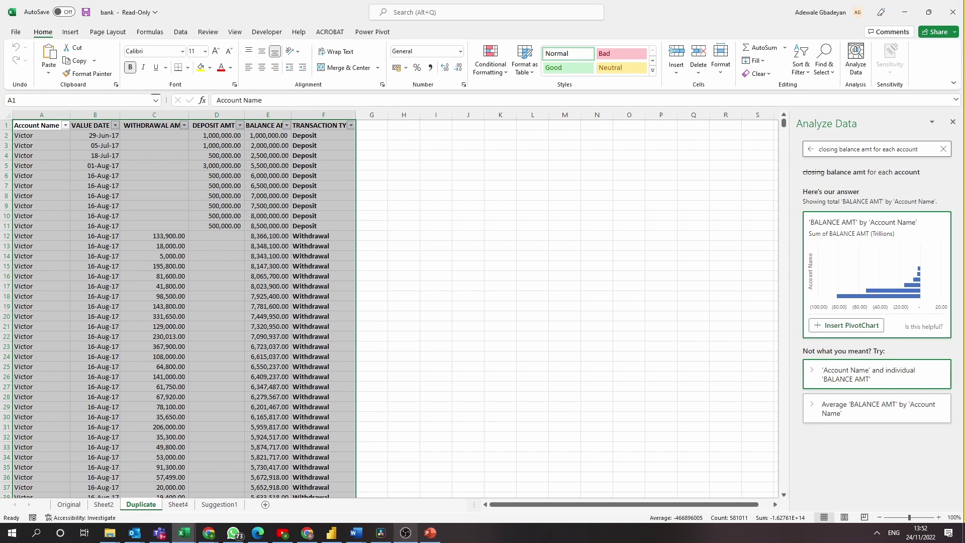
left_click(862, 374)
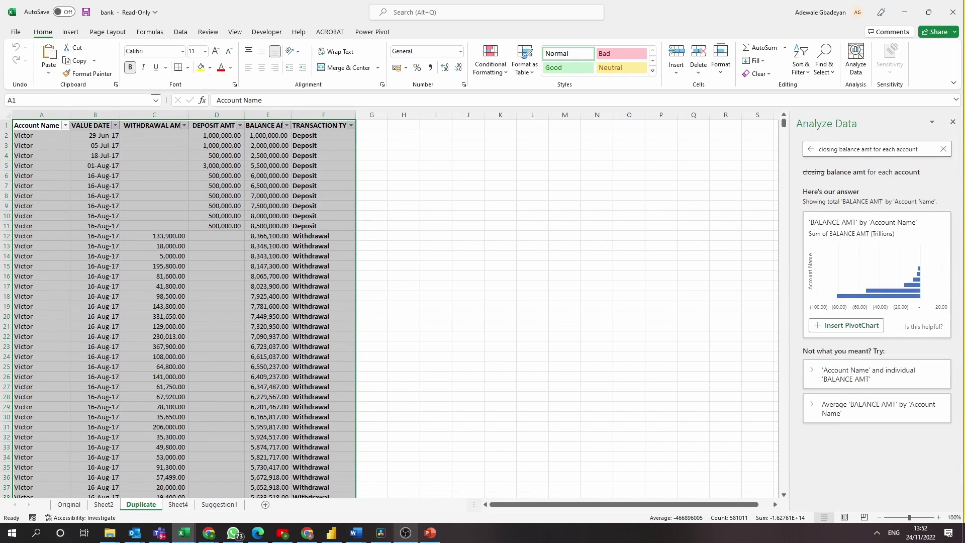
Ask for deposit amt and withdrawal amt across years per account and insert the suggested pivot
left_click(868, 149)
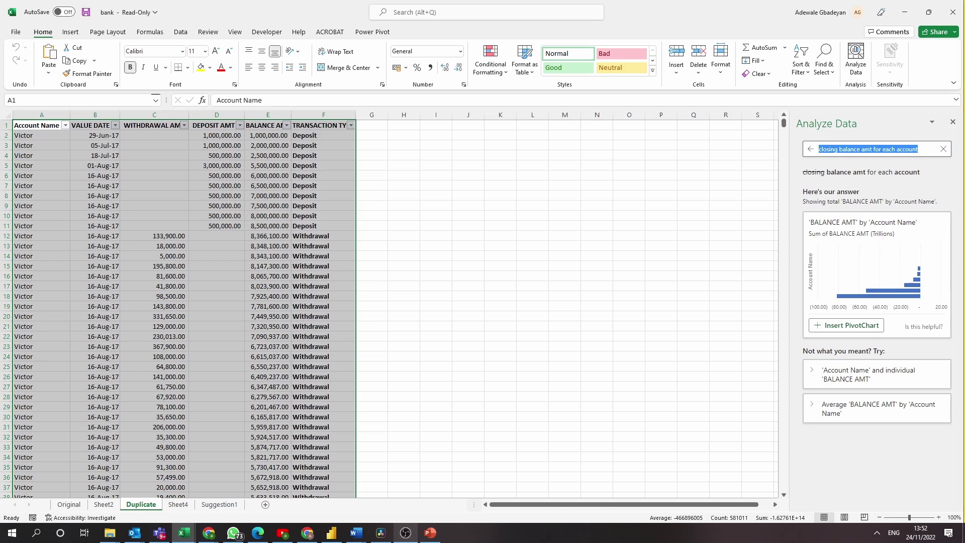
type("de")
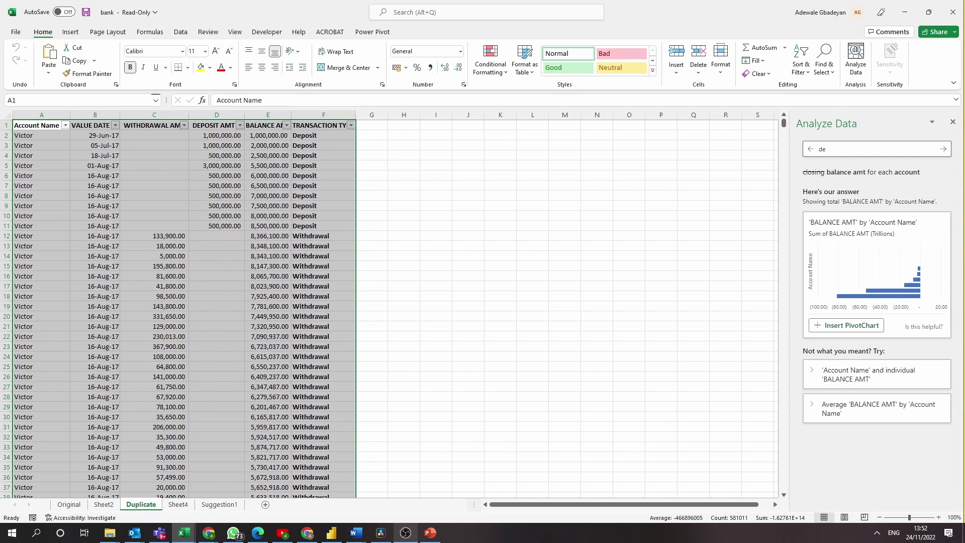
type("posit am")
type("t and with")
type("drawal a")
type("m")
type("t acros")
type("s years")
key("Return")
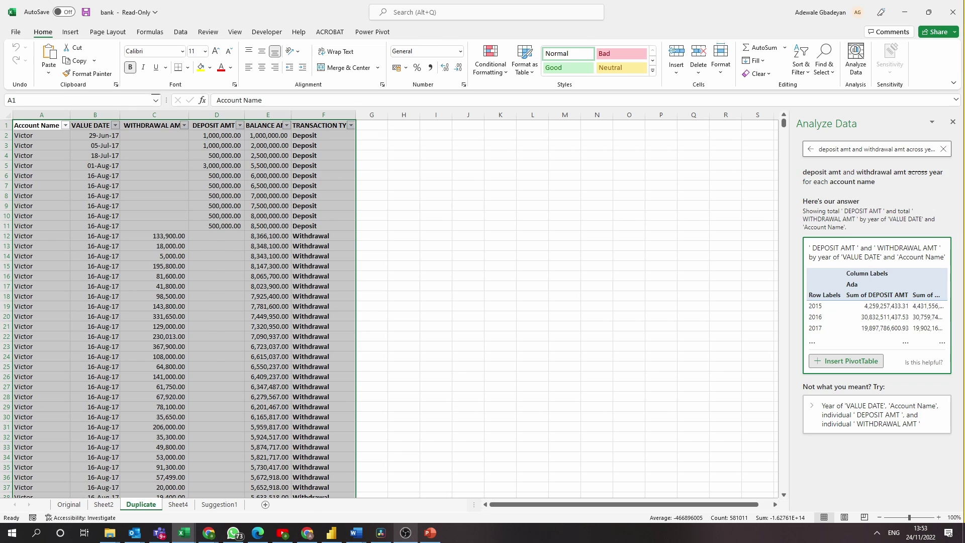
left_click(846, 361)
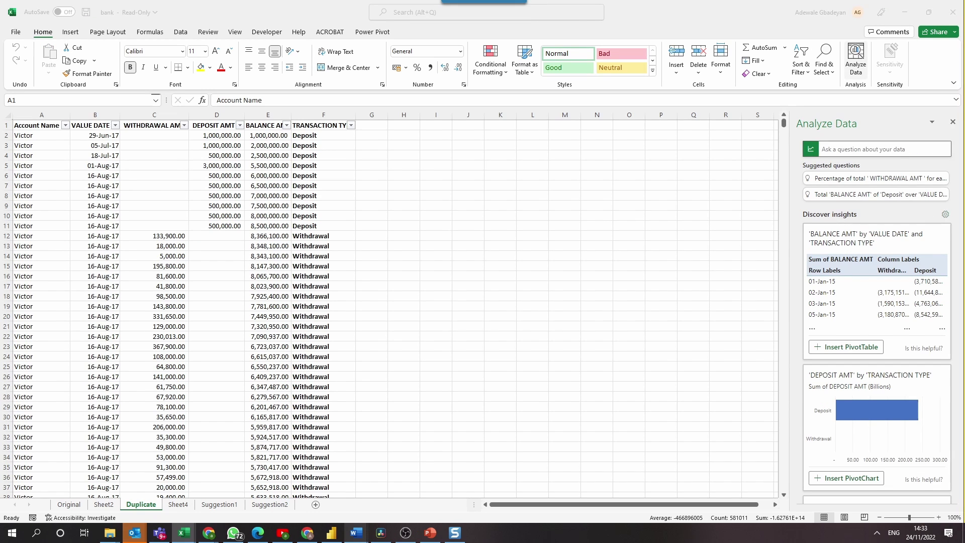
Scroll the Analyze Data insights and show all 5 results, including one account's higher WITHDRAWAL AMT
scroll(878, 301, "down", 3)
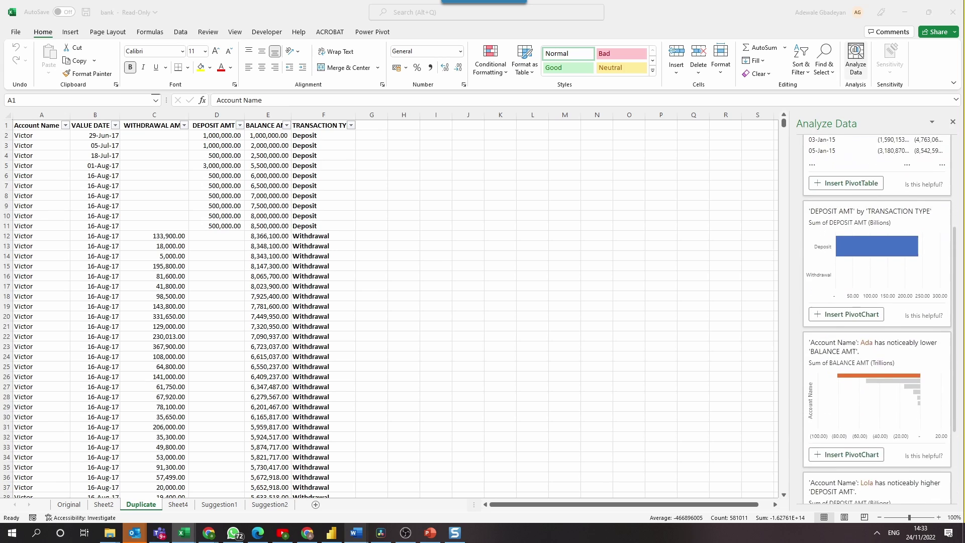
scroll(877, 317, "down", 2)
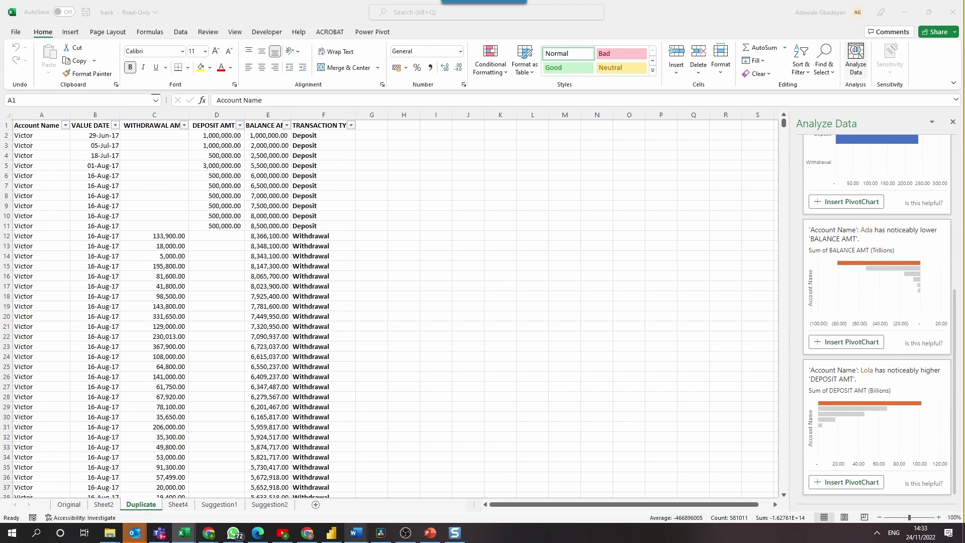
scroll(878, 301, "down", 1)
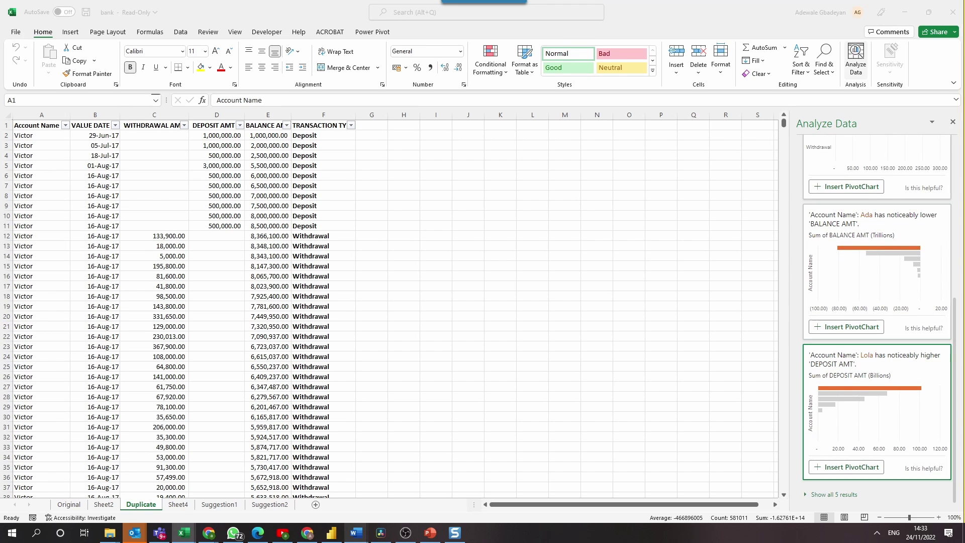
left_click(834, 495)
scroll(877, 402, "down", 2)
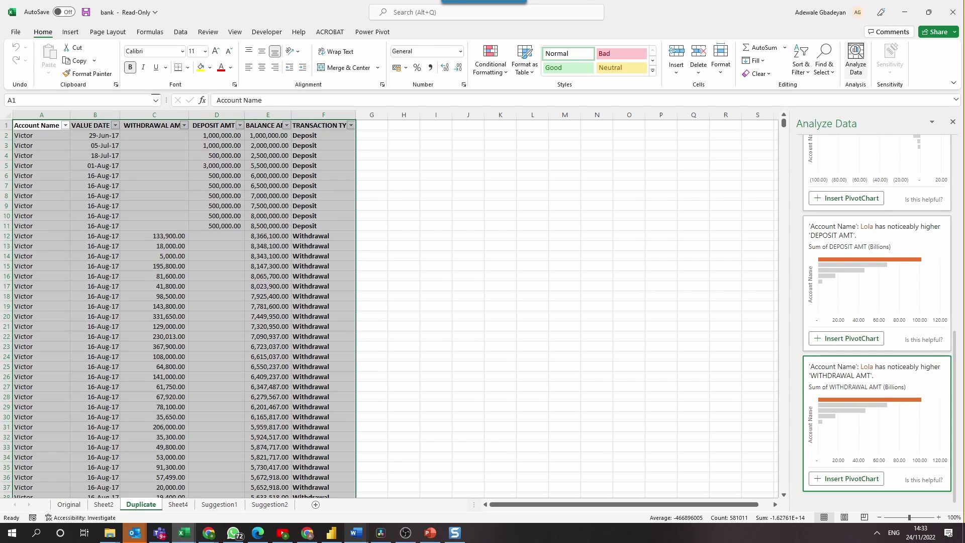
scroll(877, 321, "up", 2)
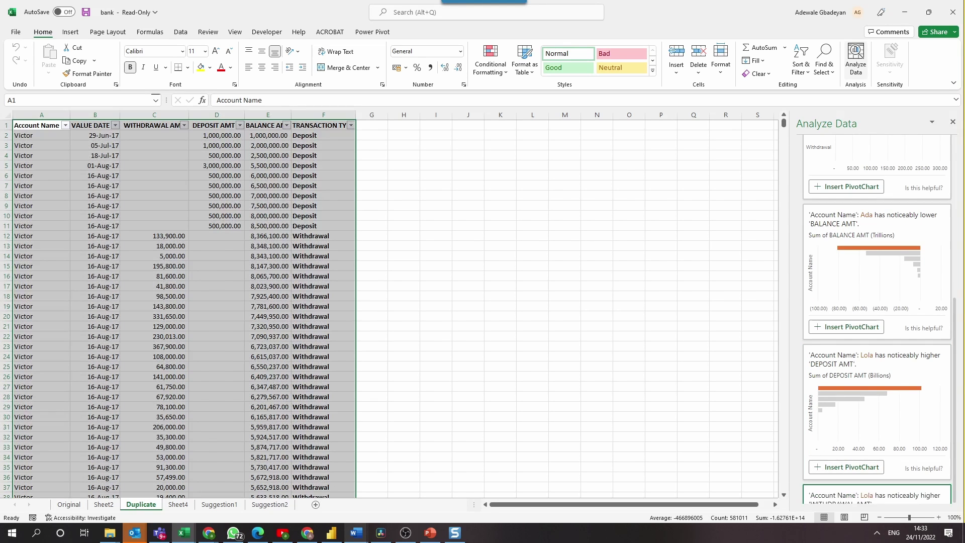
scroll(877, 322, "down", 2)
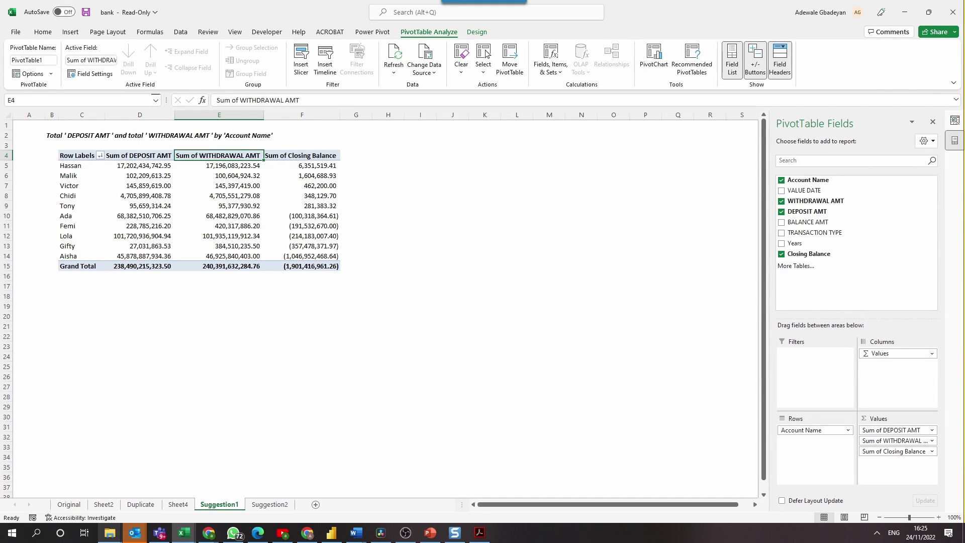
Add a calculated field 'Closing Balance' with formula ='DEPOSIT AMT' - 'WITHDRAWAL AMT' to the pivot table
left_click_drag(301, 155, 302, 266)
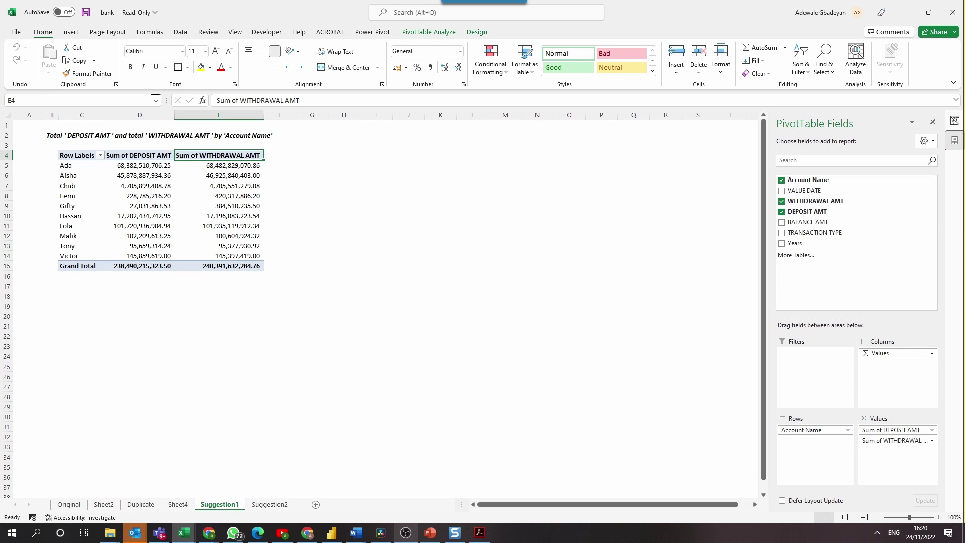
left_click(429, 32)
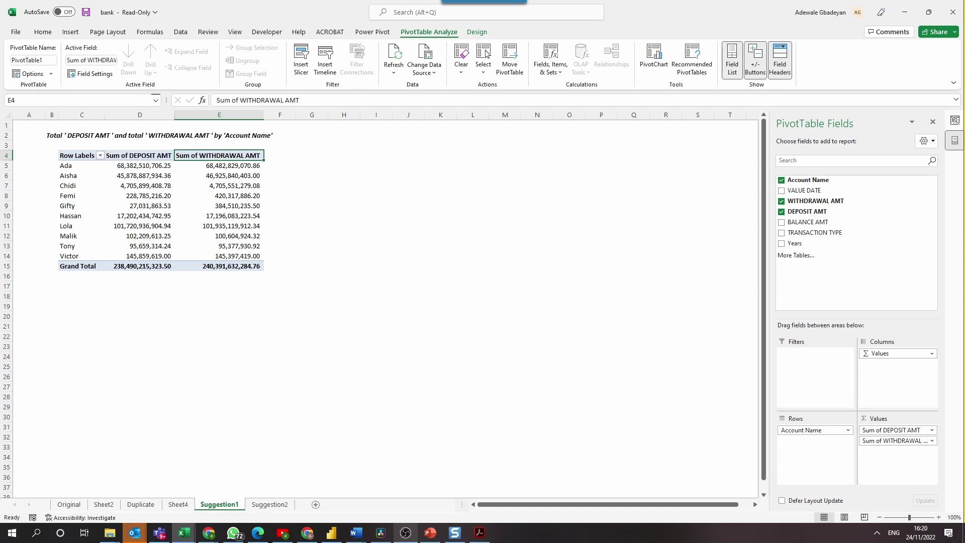
left_click(551, 59)
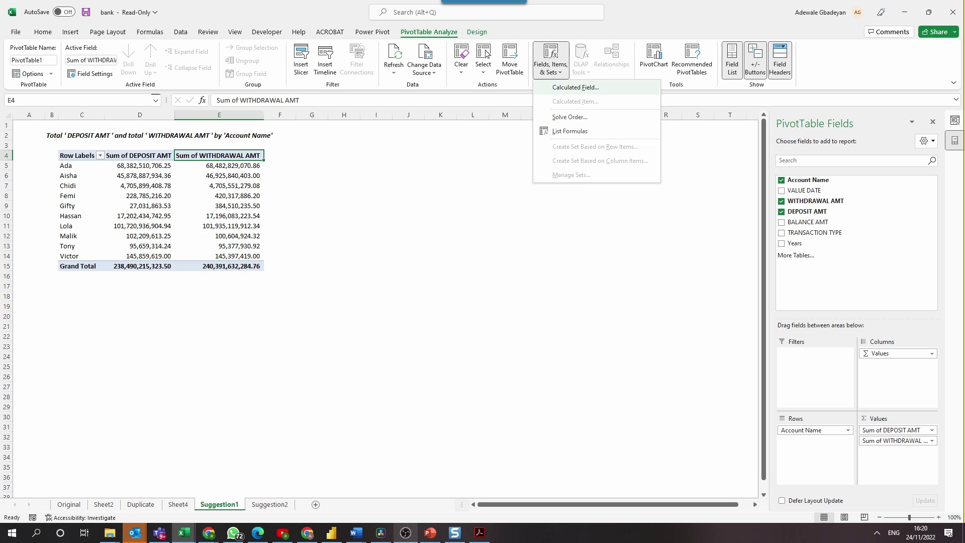
left_click(558, 86)
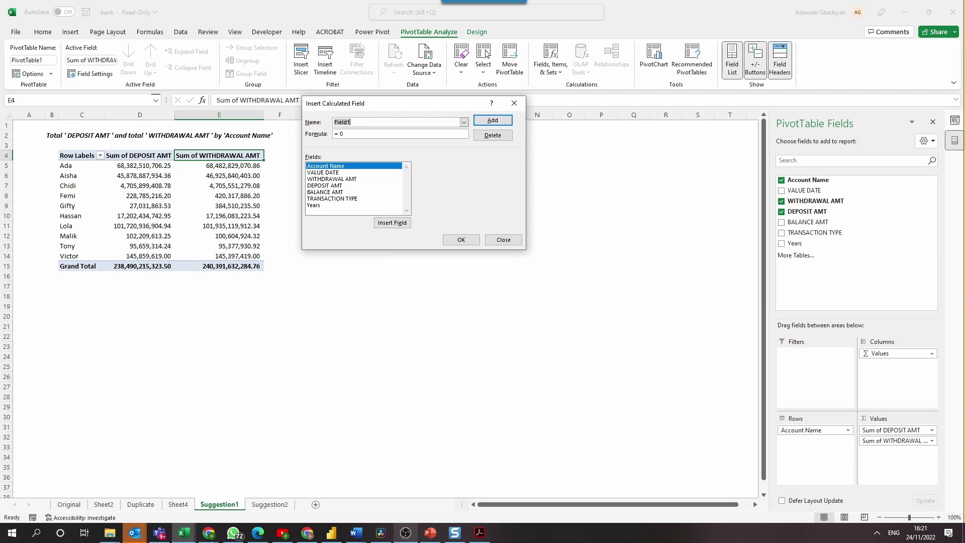
type("Closing Balance")
left_click(324, 186)
left_click(392, 223)
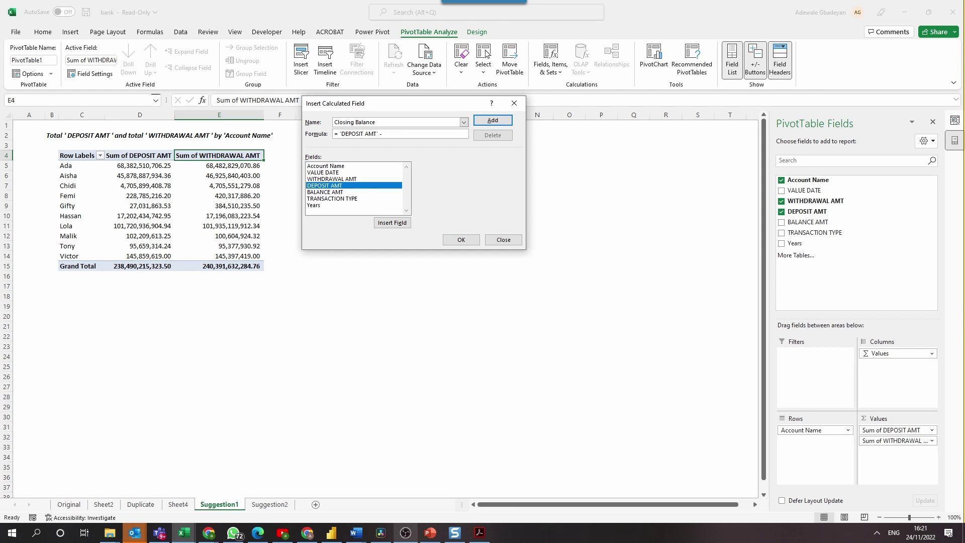
double_click(332, 179)
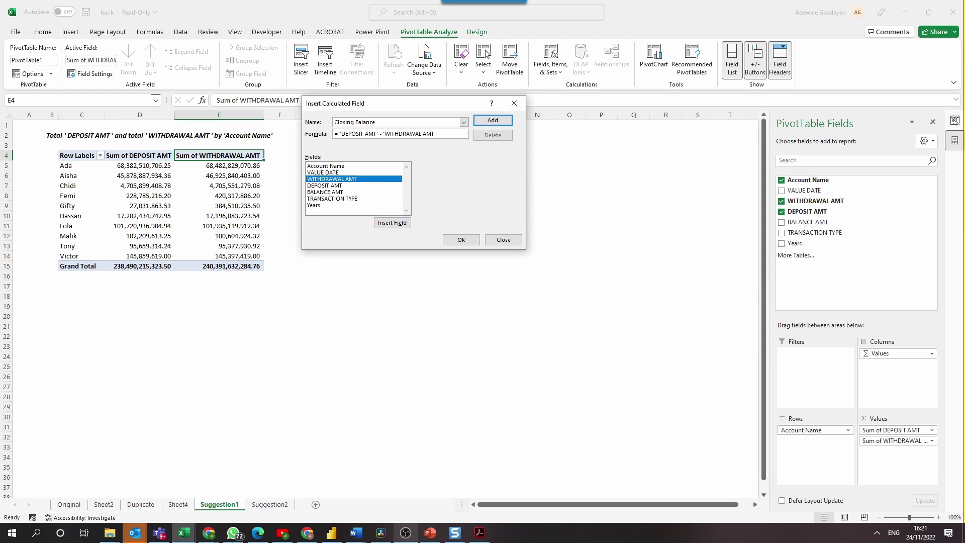
left_click(461, 240)
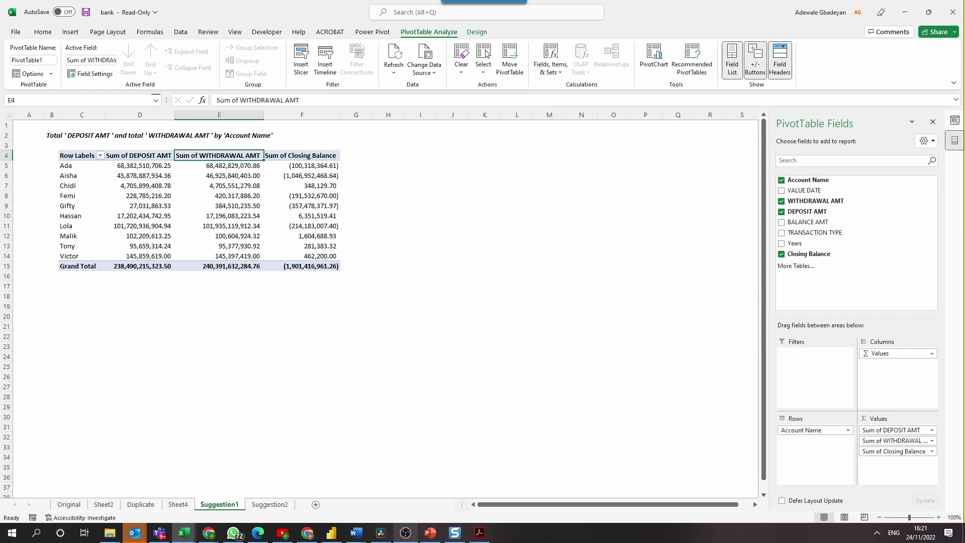